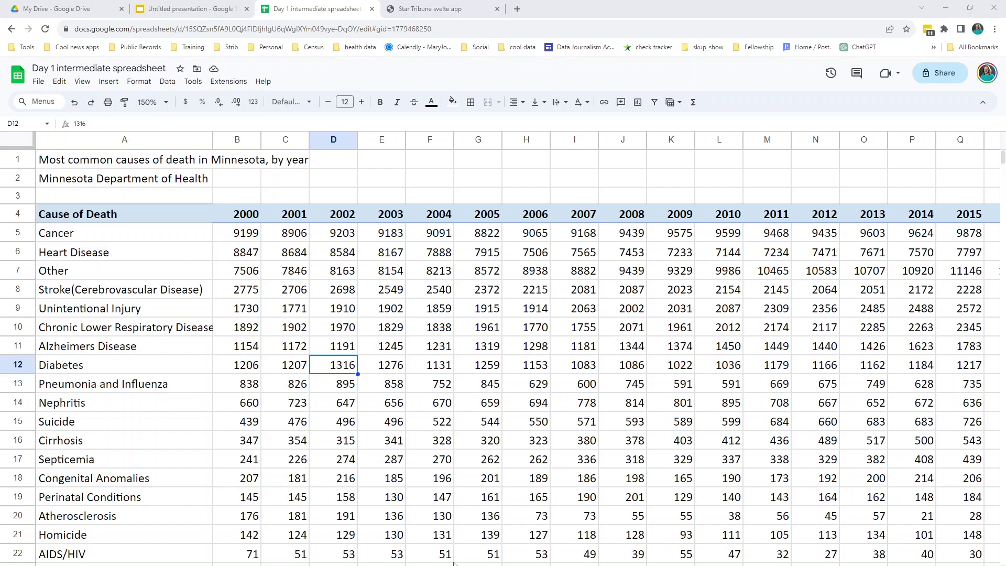
Step: Examine the causes of death in column A and the yearly figures running from 2000 to 2018
{"action": "left_click", "coordinate": [368, 275]}
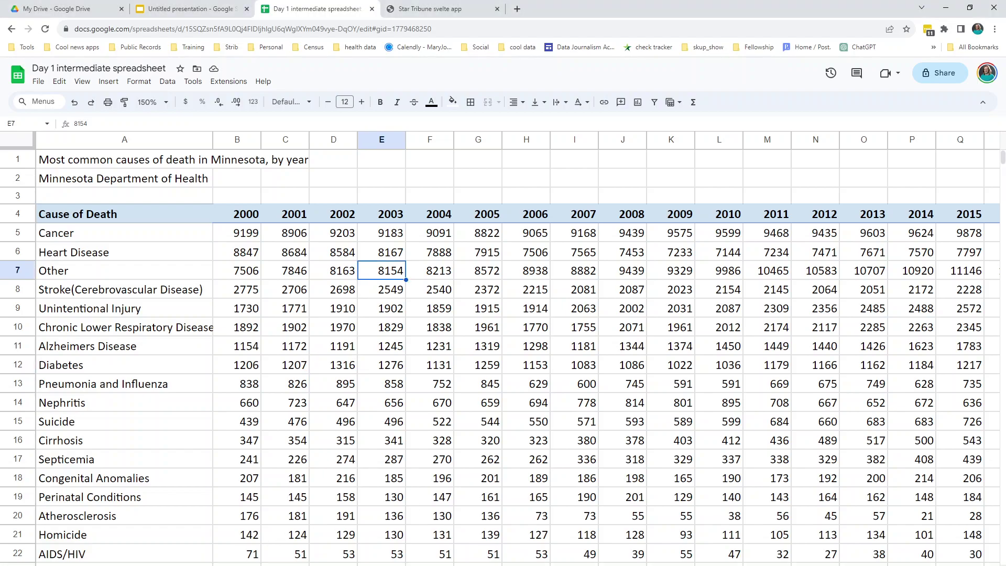
{"action": "left_click", "coordinate": [341, 389]}
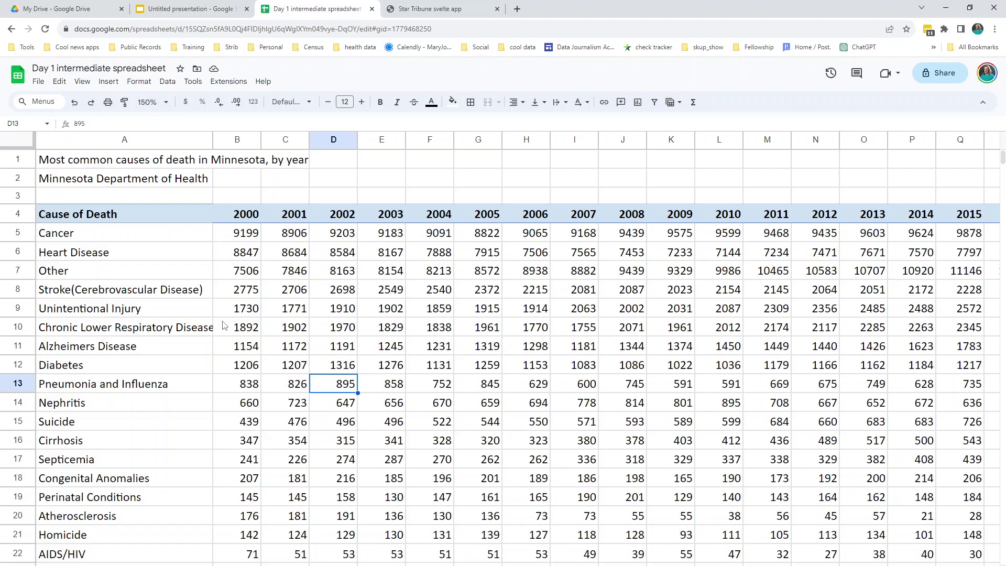
{"action": "left_click", "coordinate": [110, 181]}
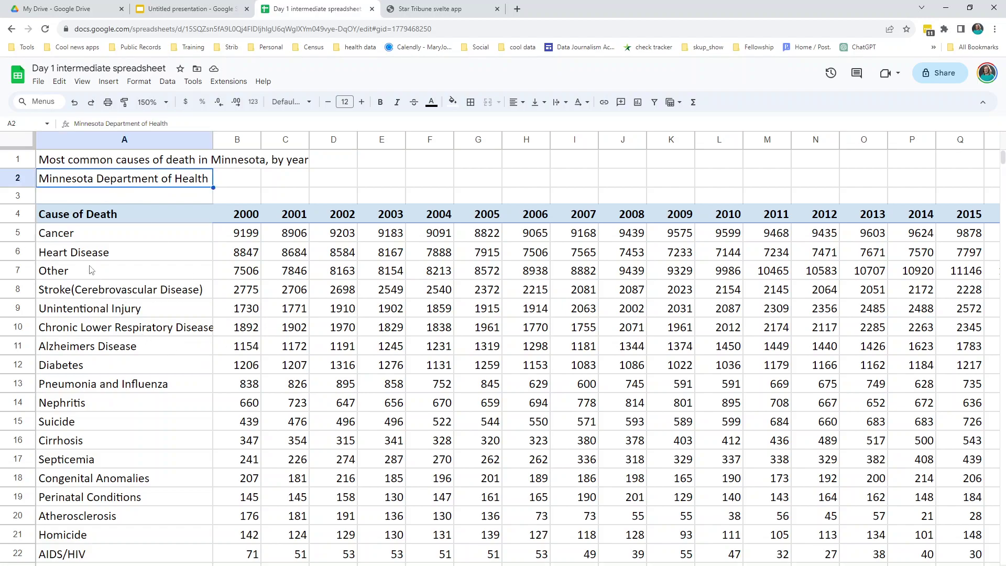
{"action": "scroll", "coordinate": [92, 269], "scroll_direction": "down", "scroll_amount": 1}
{"action": "left_click_drag", "start_coordinate": [86, 200], "coordinate": [136, 539]}
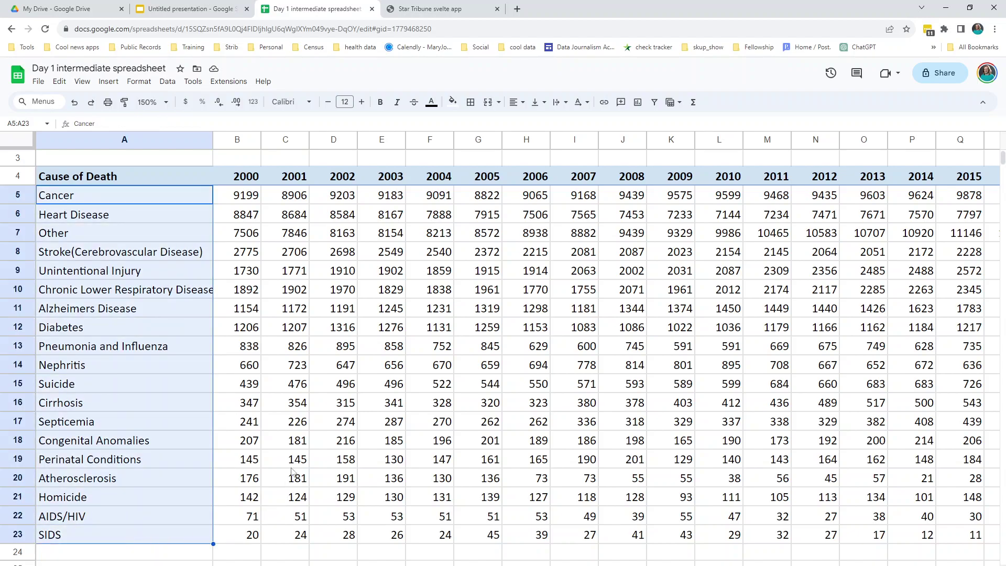
{"action": "left_click", "coordinate": [239, 194]}
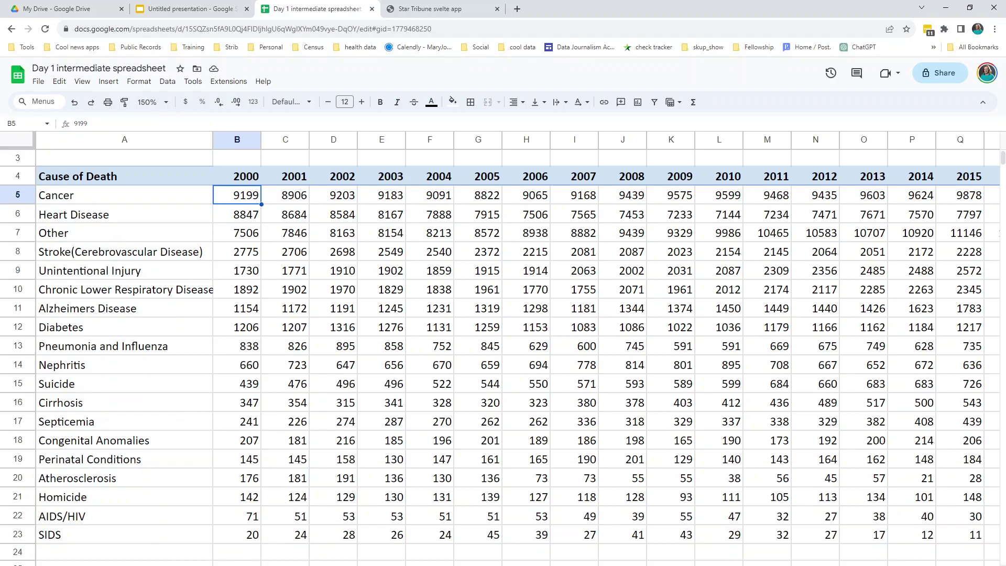
{"action": "scroll", "coordinate": [503, 346], "scroll_direction": "right", "scroll_amount": 4}
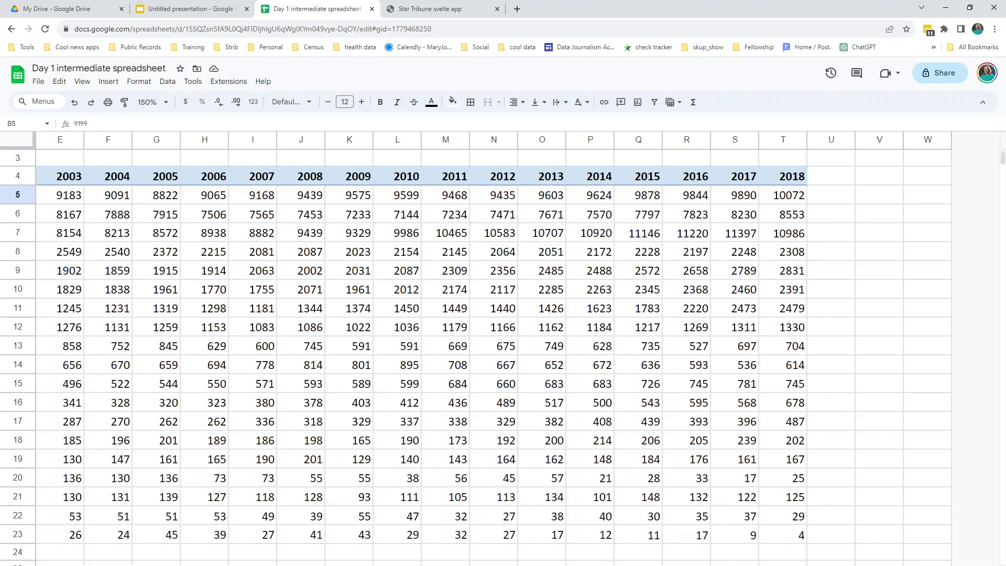
{"action": "scroll", "coordinate": [415, 415], "scroll_direction": "left", "scroll_amount": 4}
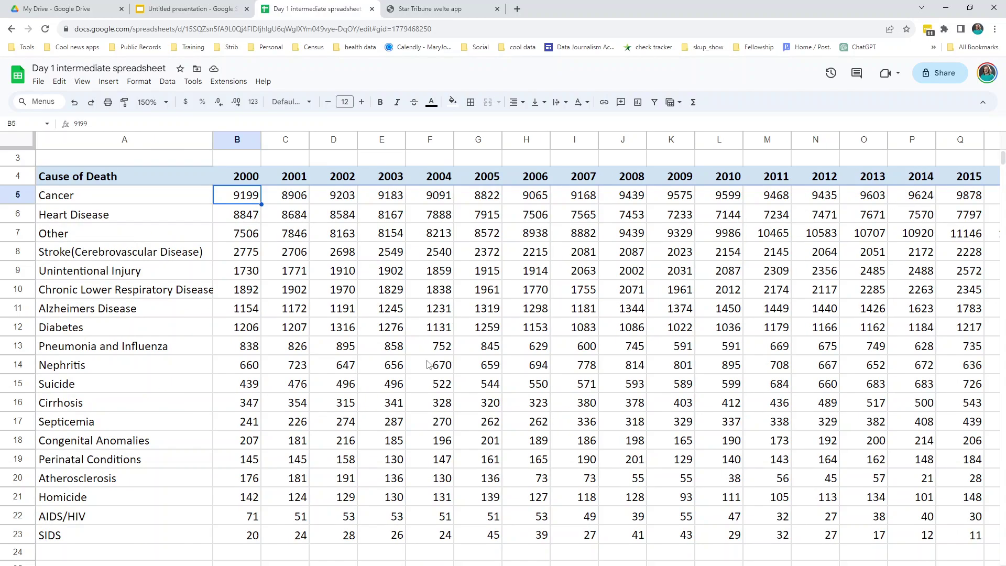
{"action": "left_click", "coordinate": [216, 292]}
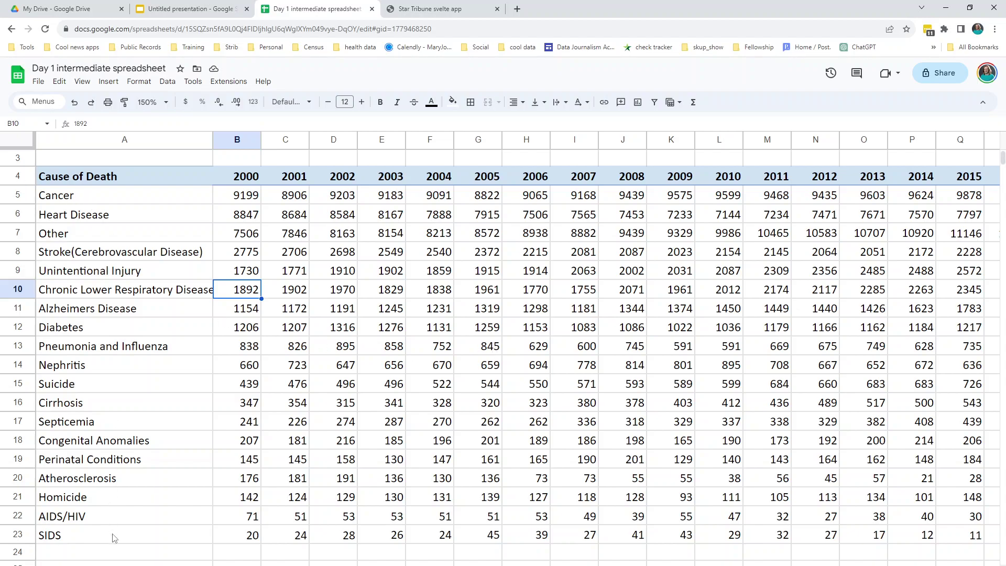
Step: Examine the 2000 death counts from Cancer down to SIDS and the empty rows beneath the table
{"action": "left_click_drag", "start_coordinate": [236, 199], "coordinate": [257, 540]}
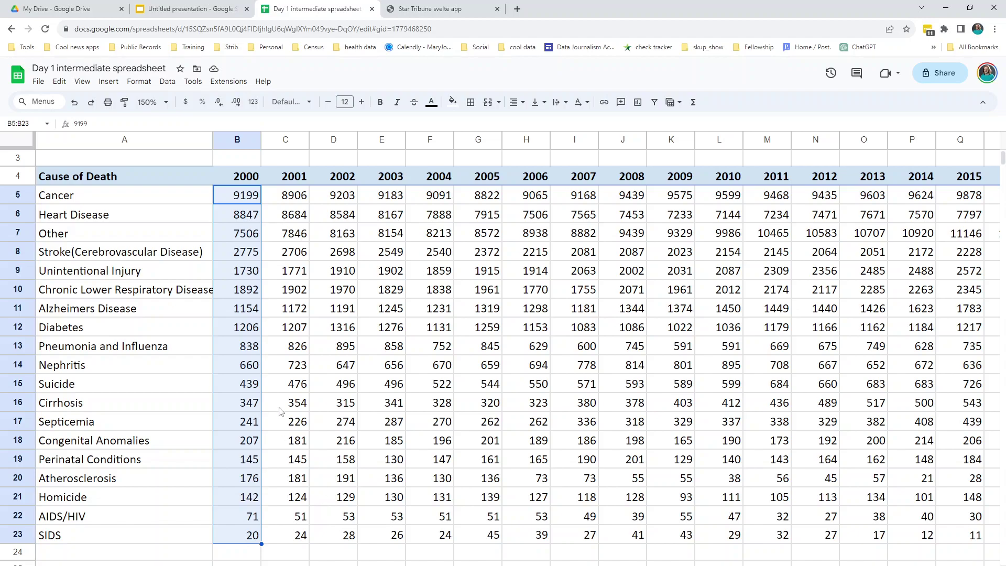
{"action": "scroll", "coordinate": [255, 438], "scroll_direction": "down", "scroll_amount": 2}
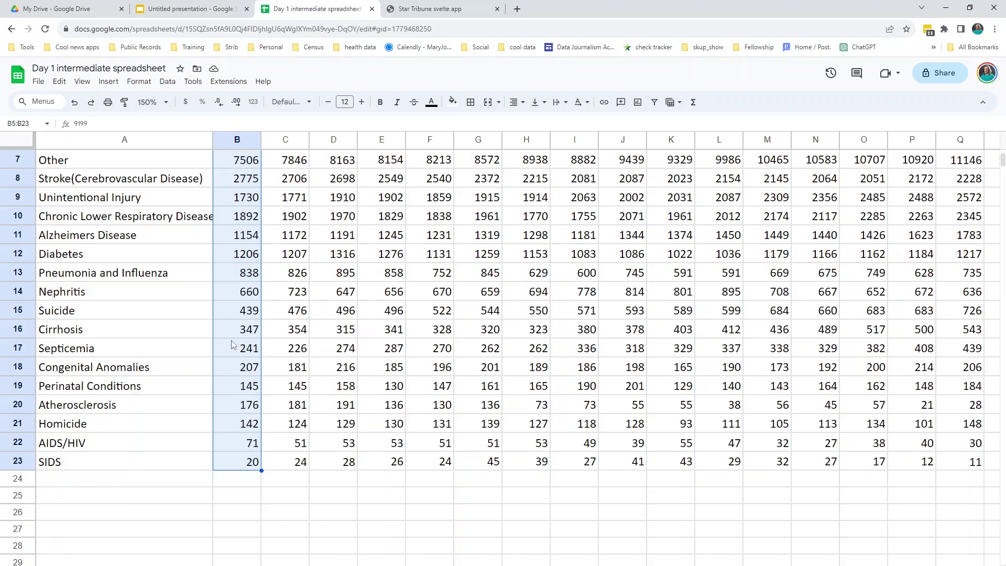
{"action": "scroll", "coordinate": [235, 345], "scroll_direction": "up", "scroll_amount": 2}
{"action": "left_click", "coordinate": [233, 199]}
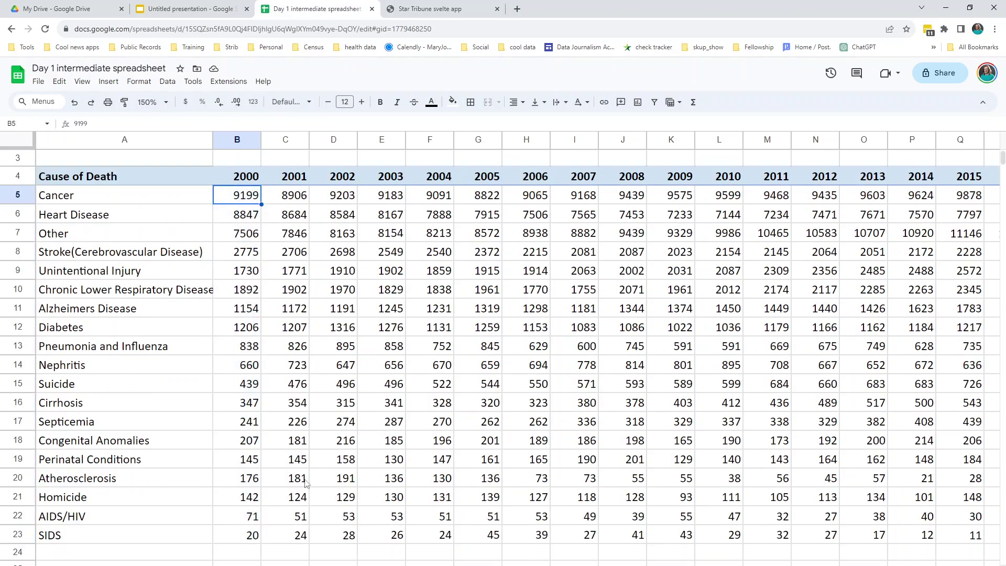
{"action": "scroll", "coordinate": [310, 481], "scroll_direction": "up", "scroll_amount": 1}
{"action": "scroll", "coordinate": [293, 483], "scroll_direction": "down", "scroll_amount": 5}
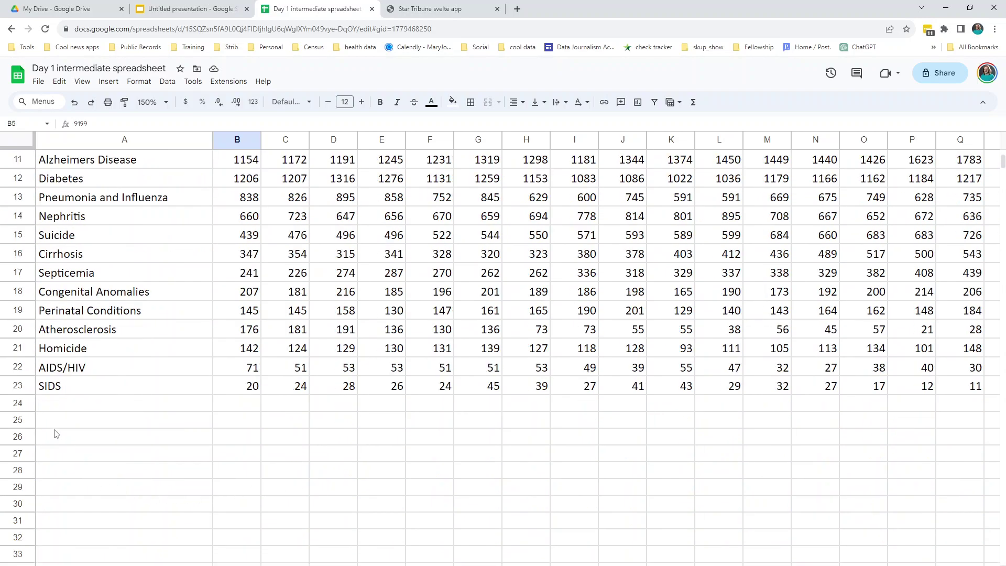
{"action": "left_click", "coordinate": [30, 422]}
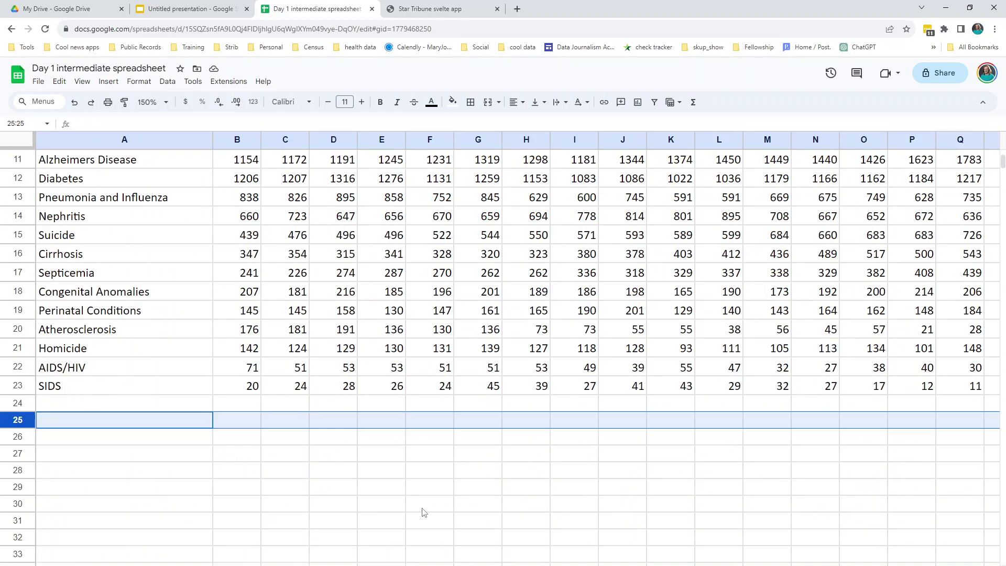
{"action": "scroll", "coordinate": [424, 513], "scroll_direction": "up", "scroll_amount": 4}
{"action": "left_click", "coordinate": [385, 388]}
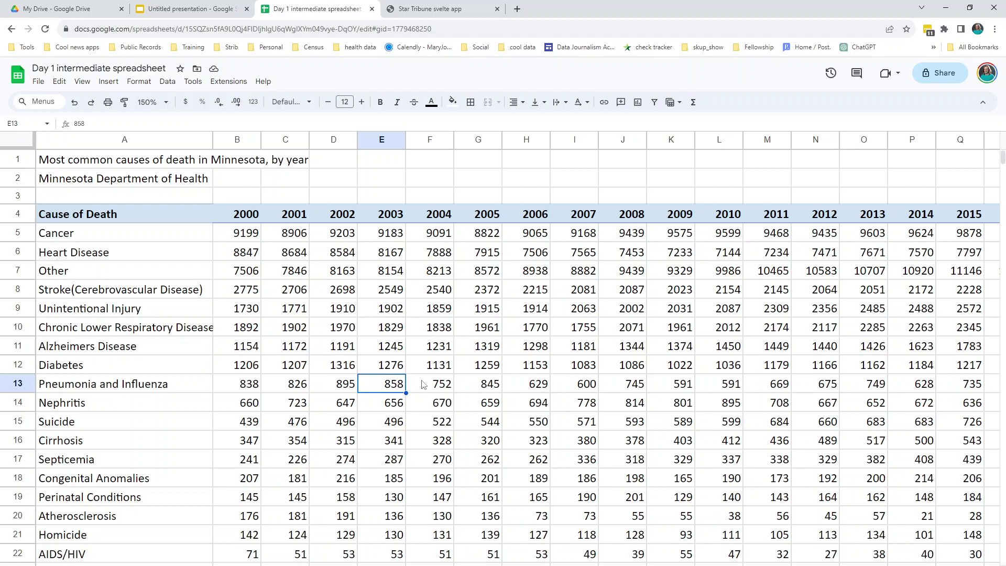
{"action": "left_click", "coordinate": [329, 310]}
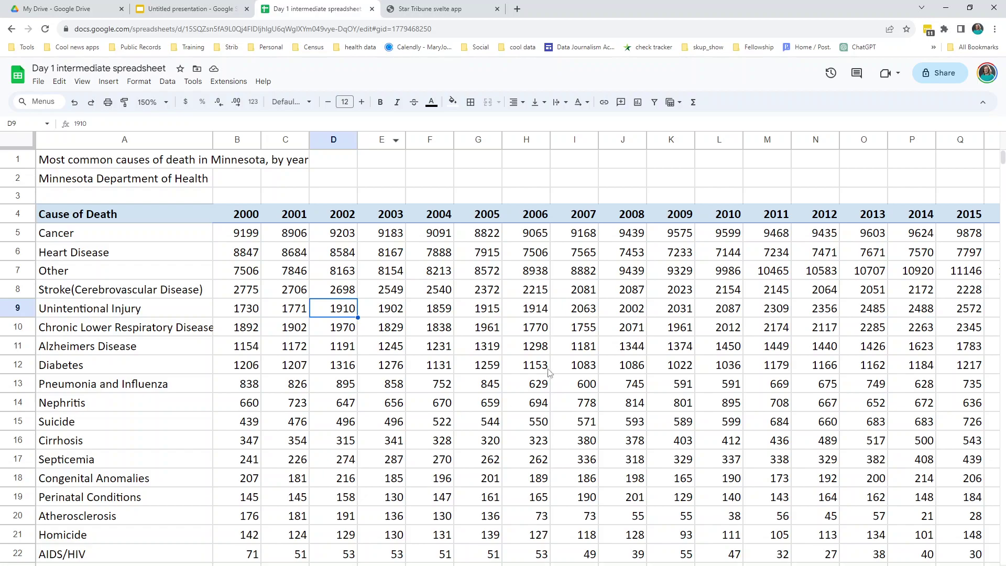
Step: Select the whole data table A4:T23, including its header row, and check the extent of the selection
{"action": "scroll", "coordinate": [361, 366], "scroll_direction": "down", "scroll_amount": 1}
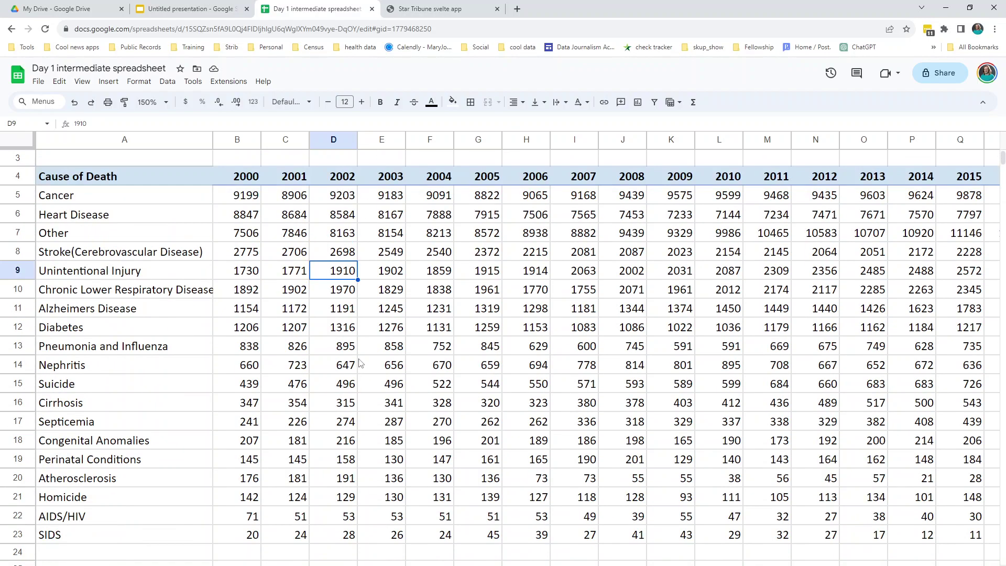
{"action": "key", "text": "ctrl+a"}
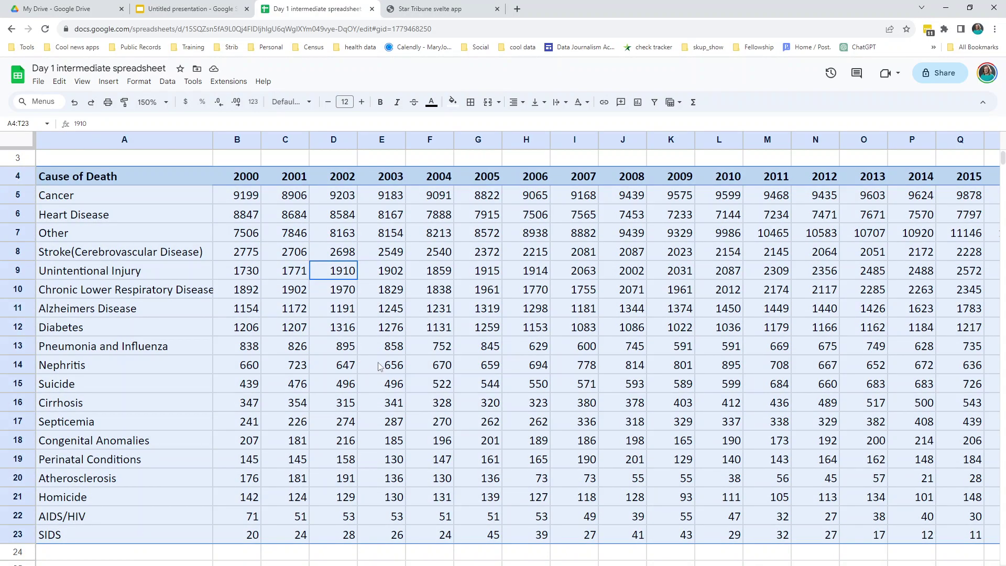
{"action": "scroll", "coordinate": [445, 403], "scroll_direction": "up", "scroll_amount": 1}
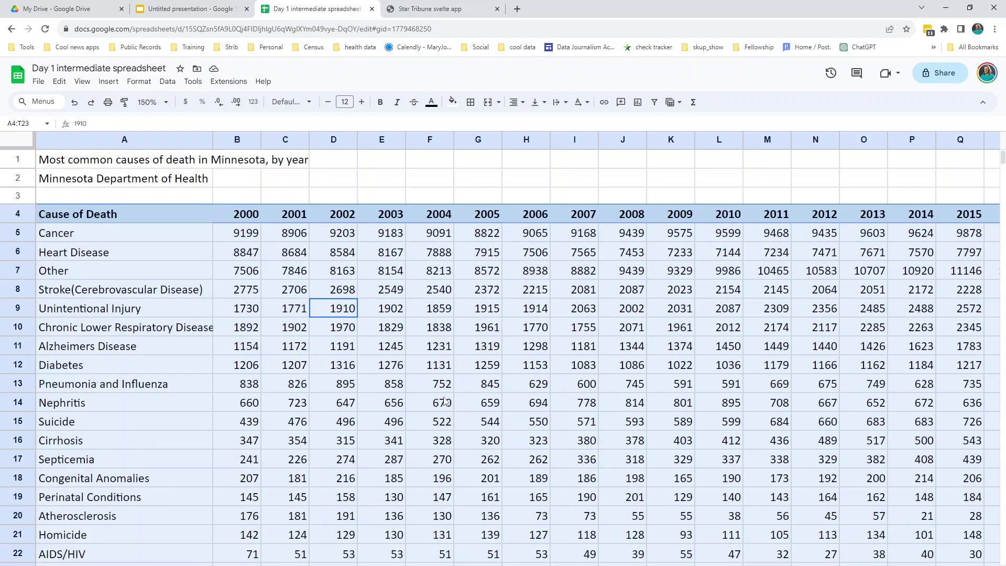
{"action": "scroll", "coordinate": [436, 498], "scroll_direction": "down", "scroll_amount": 1}
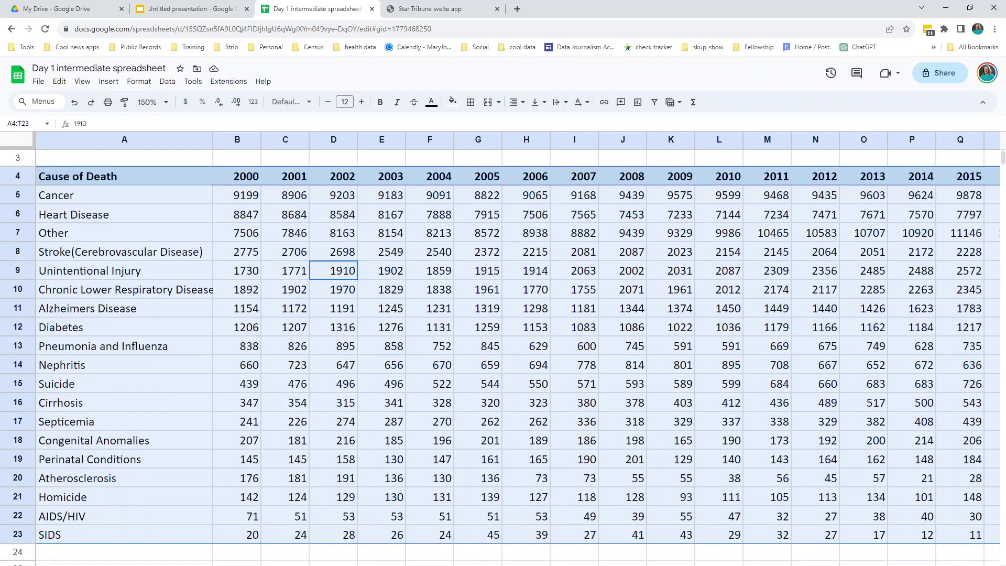
{"action": "scroll", "coordinate": [503, 346], "scroll_direction": "right", "scroll_amount": 5}
{"action": "scroll", "coordinate": [503, 345], "scroll_direction": "left", "scroll_amount": 5}
{"action": "scroll", "coordinate": [194, 370], "scroll_direction": "up", "scroll_amount": 1}
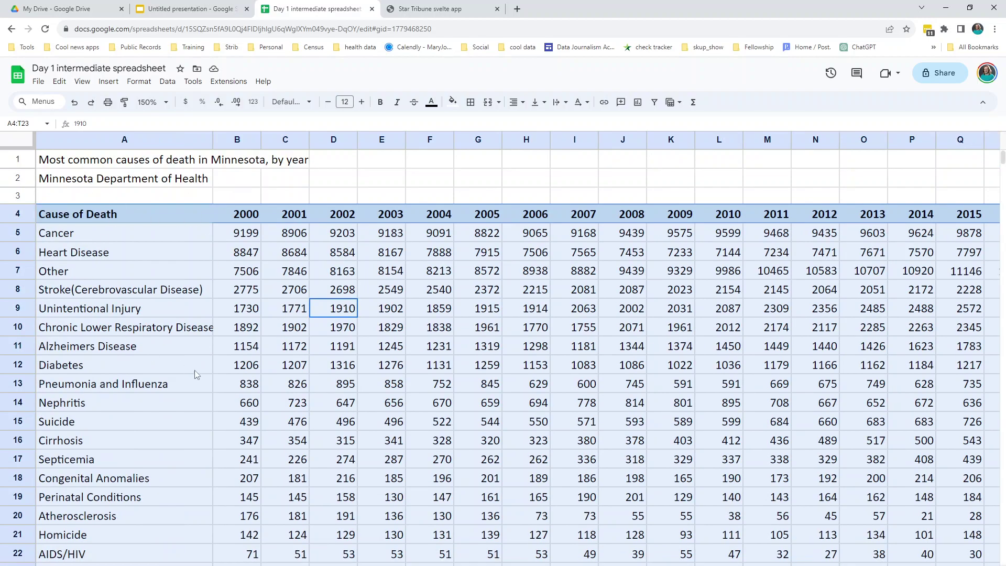
Step: Sort the range A4:T23, treated as having a header row, by the 2000 column in Z to A order
{"action": "left_click", "coordinate": [167, 81]}
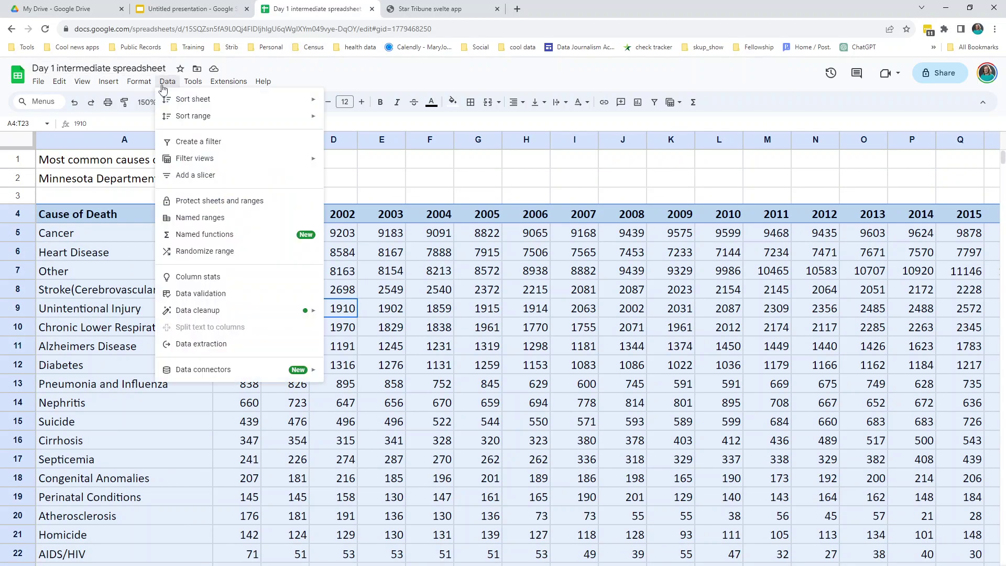
{"action": "mouse_move", "coordinate": [178, 118]}
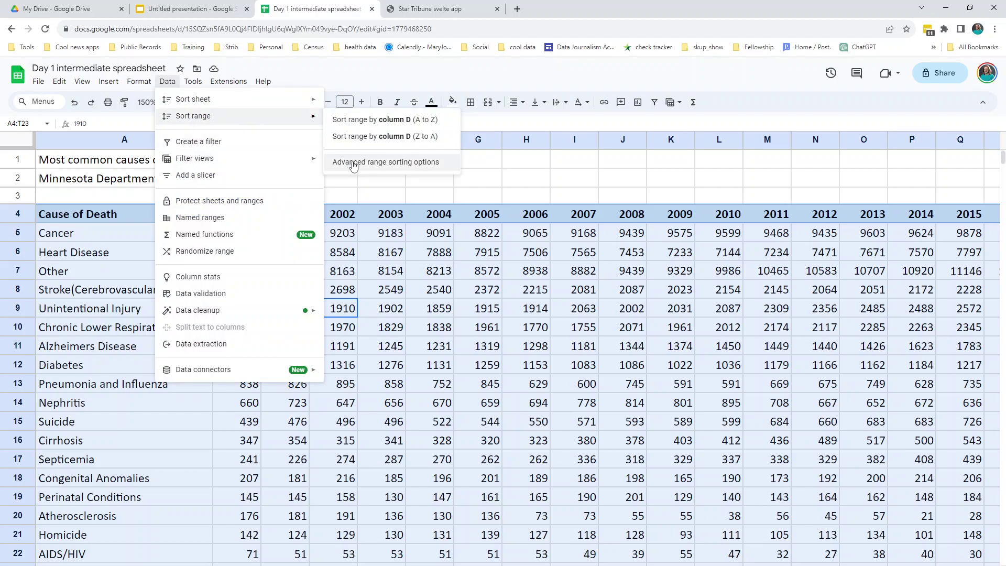
{"action": "left_click", "coordinate": [354, 165]}
{"action": "left_click", "coordinate": [387, 294]}
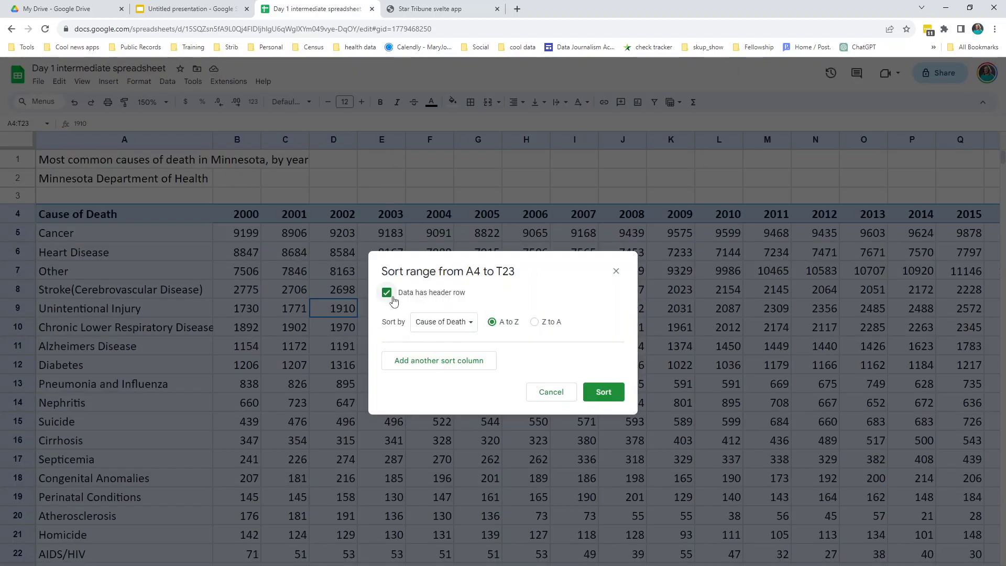
{"action": "left_click", "coordinate": [456, 327]}
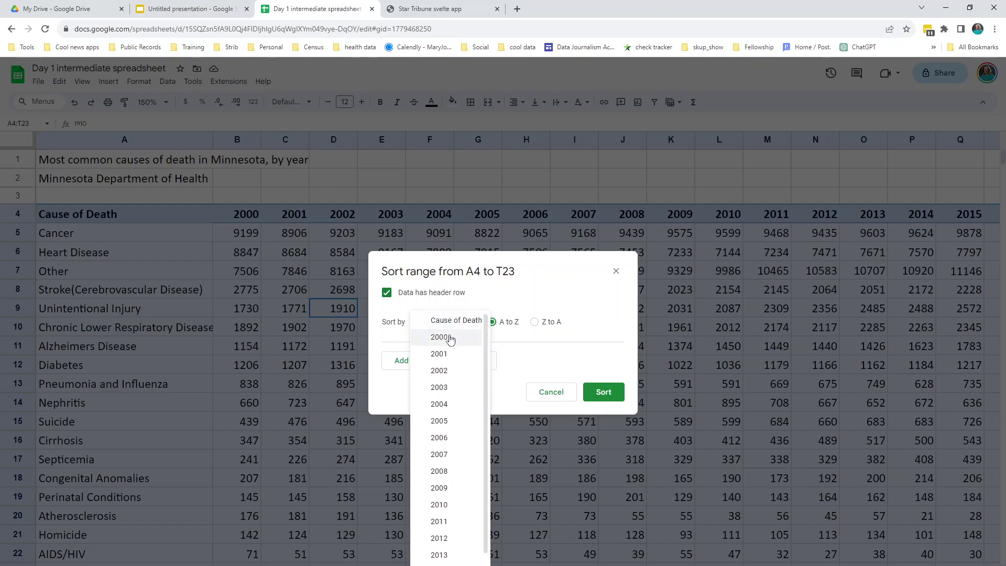
{"action": "left_click", "coordinate": [450, 338]}
{"action": "left_click", "coordinate": [531, 324]}
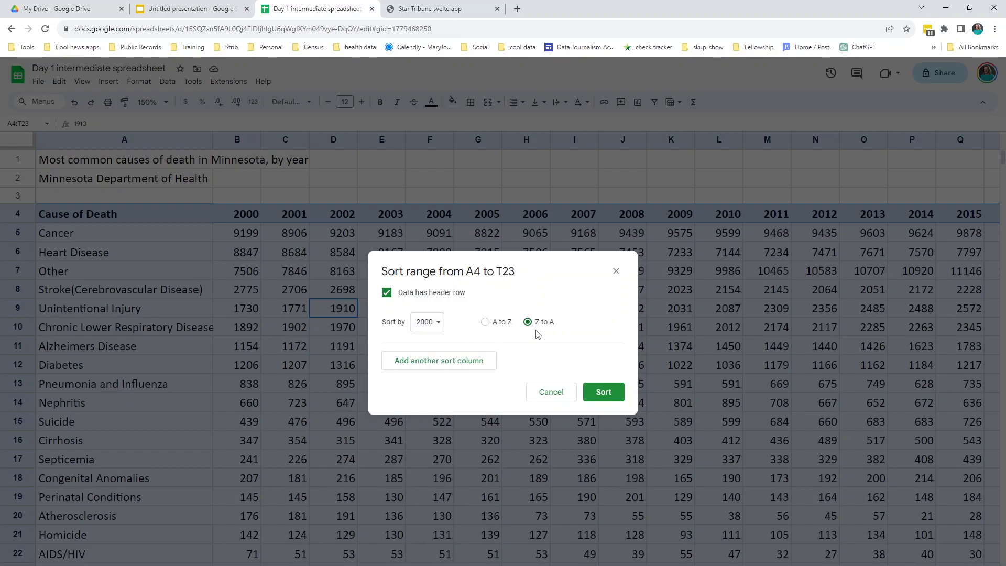
{"action": "left_click", "coordinate": [604, 394]}
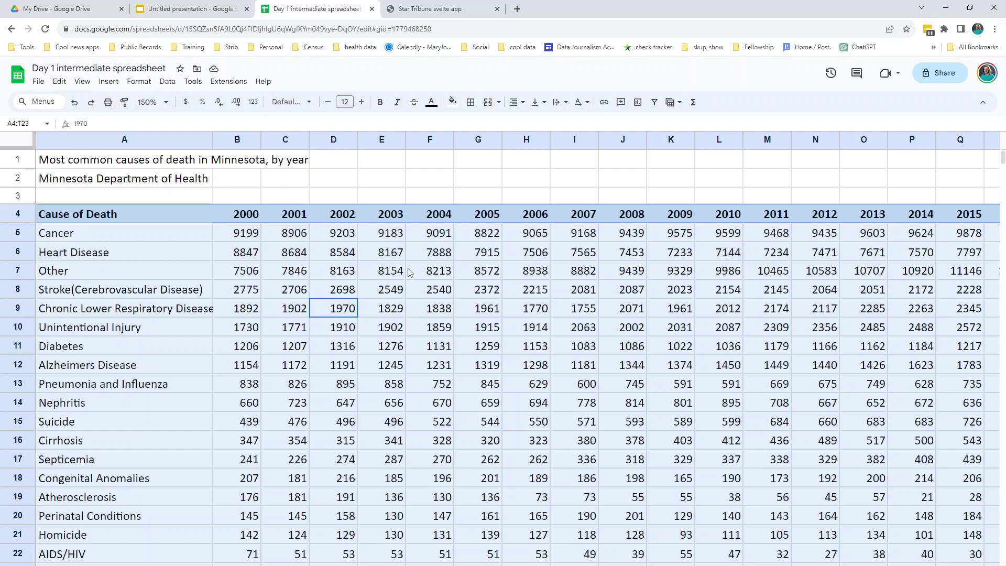
Step: Sort the range A4:T23 with its header row by the 2018 column in Z to A order
{"action": "left_click", "coordinate": [166, 84]}
{"action": "mouse_move", "coordinate": [204, 118]}
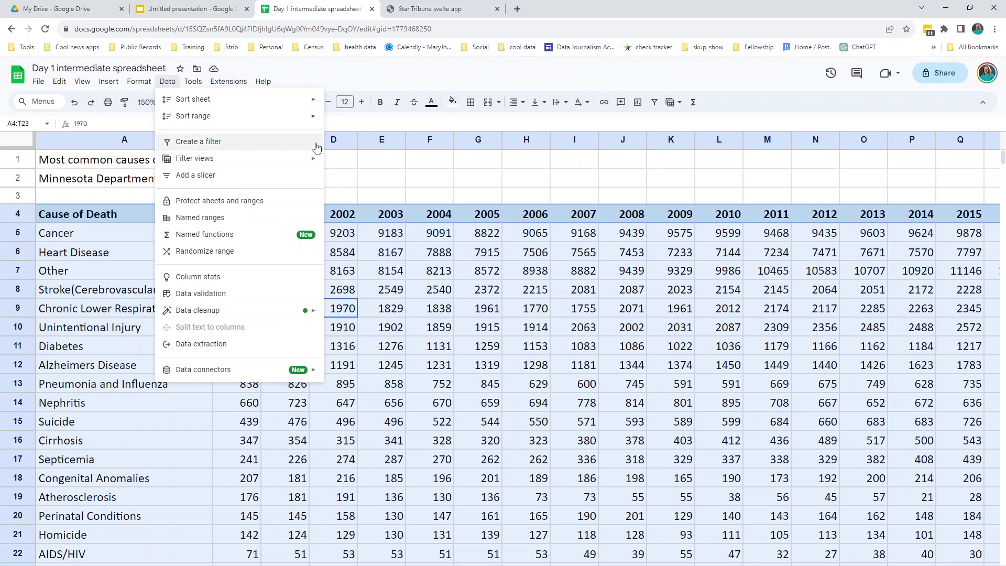
{"action": "left_click", "coordinate": [365, 159]}
{"action": "left_click", "coordinate": [417, 295]}
{"action": "left_click", "coordinate": [444, 322]}
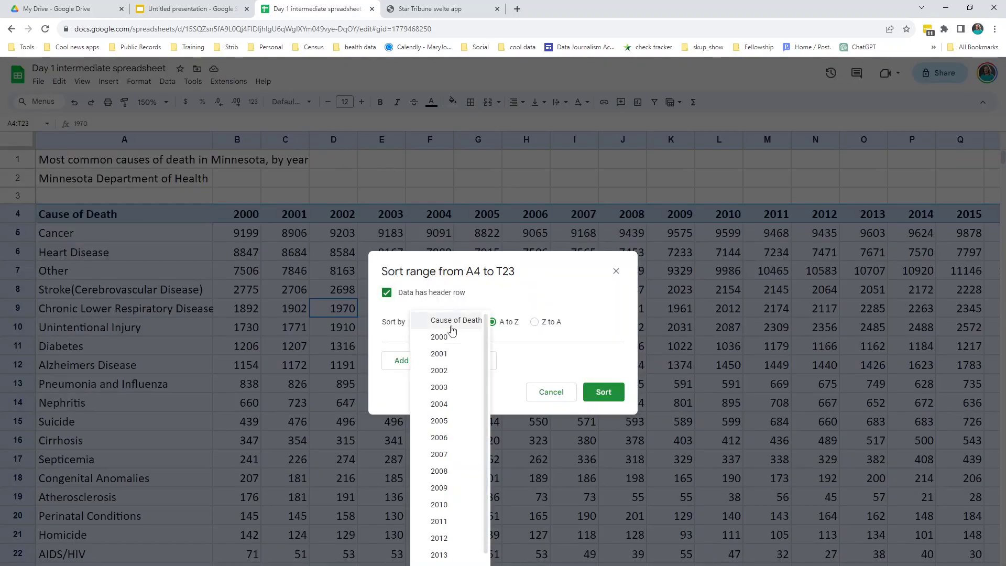
{"action": "scroll", "coordinate": [451, 440], "scroll_direction": "down", "scroll_amount": 1}
{"action": "scroll", "coordinate": [445, 497], "scroll_direction": "down", "scroll_amount": 1}
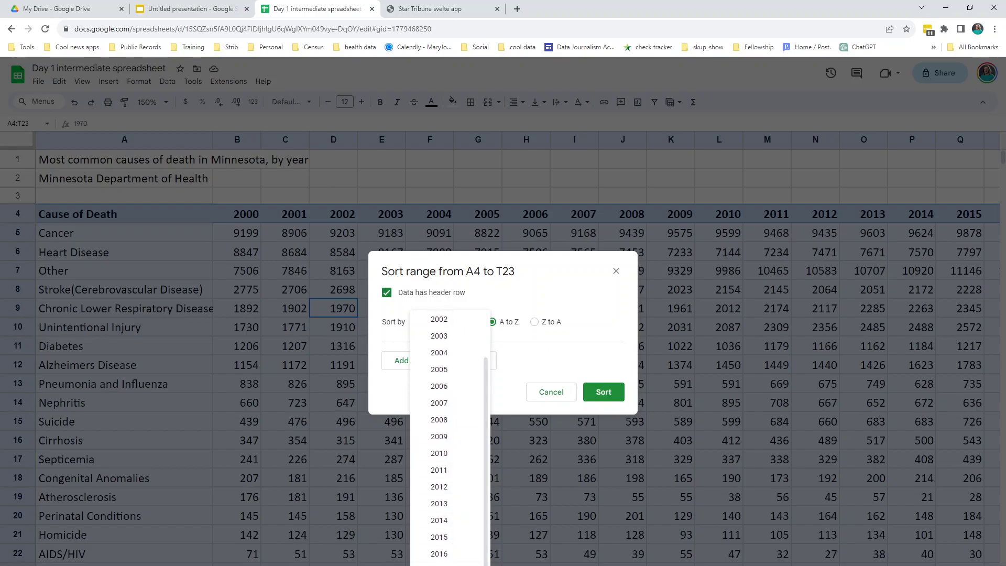
{"action": "left_click", "coordinate": [440, 556]}
{"action": "left_click", "coordinate": [528, 322]}
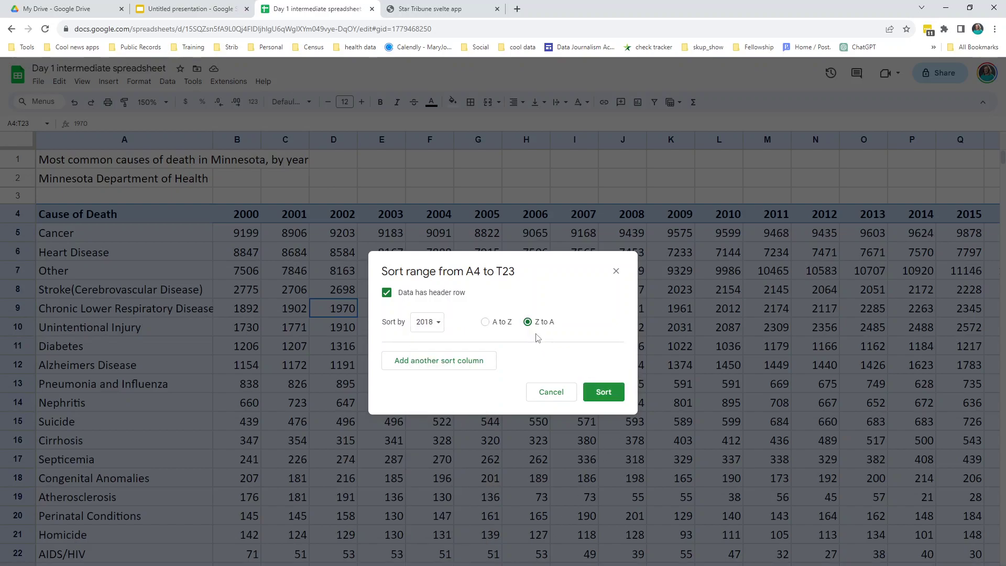
{"action": "left_click", "coordinate": [606, 396]}
Step: Examine the Other row across all years and compare its 2018 count with that of Cancer
{"action": "left_click", "coordinate": [157, 247]}
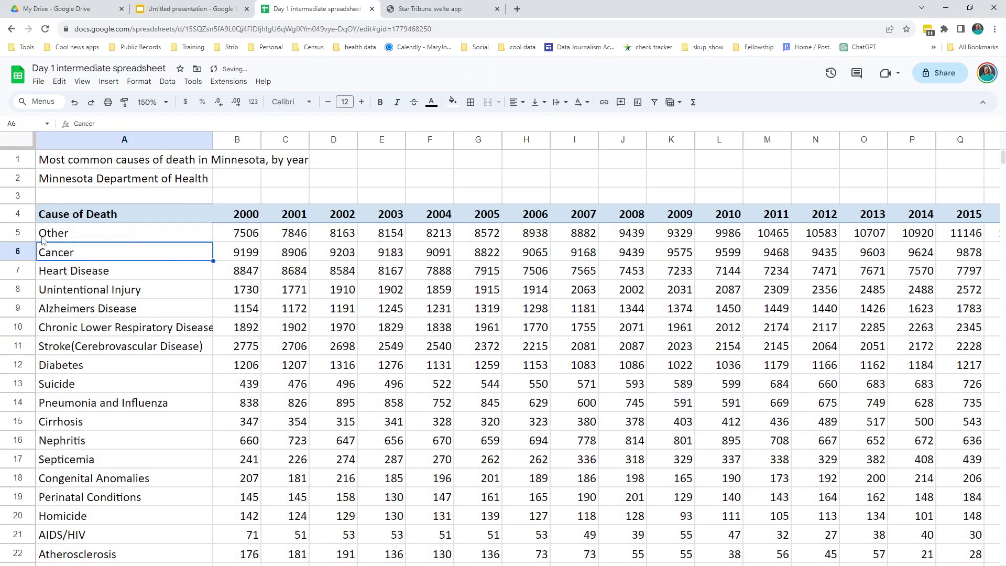
{"action": "left_click", "coordinate": [25, 233]}
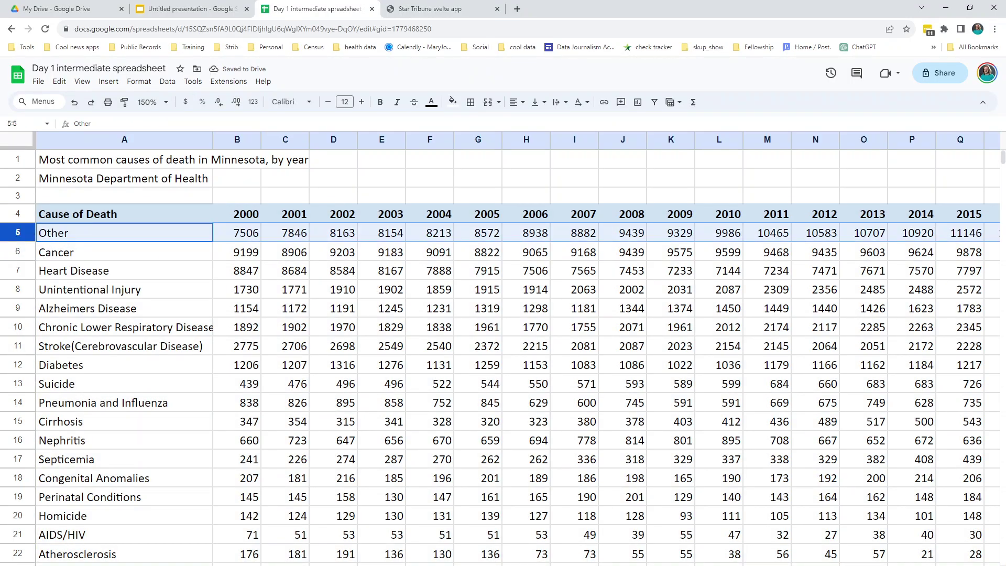
{"action": "scroll", "coordinate": [517, 349], "scroll_direction": "right", "scroll_amount": 4}
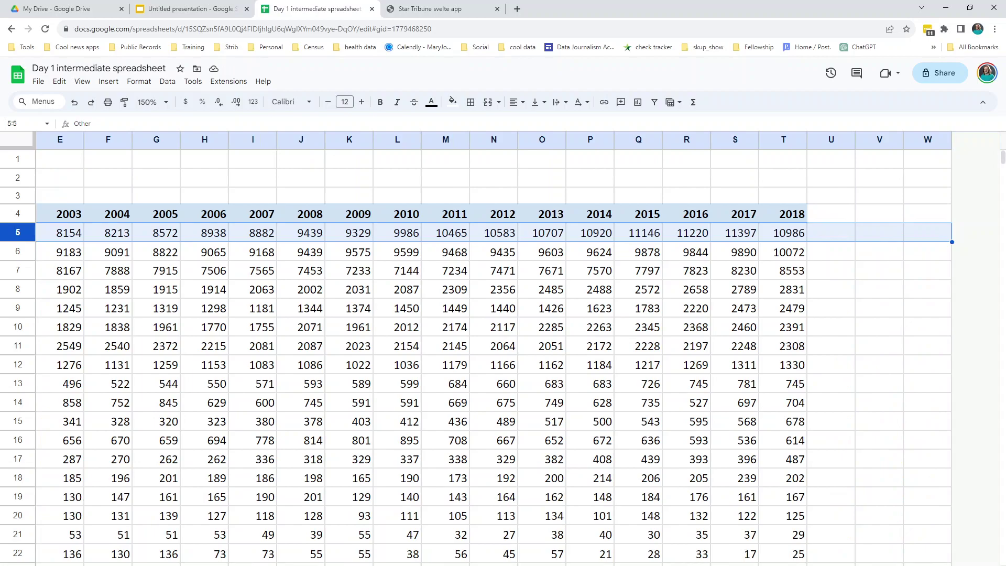
{"action": "left_click", "coordinate": [801, 231]}
{"action": "left_click", "coordinate": [794, 254]}
{"action": "left_click", "coordinate": [796, 239]}
{"action": "scroll", "coordinate": [836, 454], "scroll_direction": "left", "scroll_amount": 4}
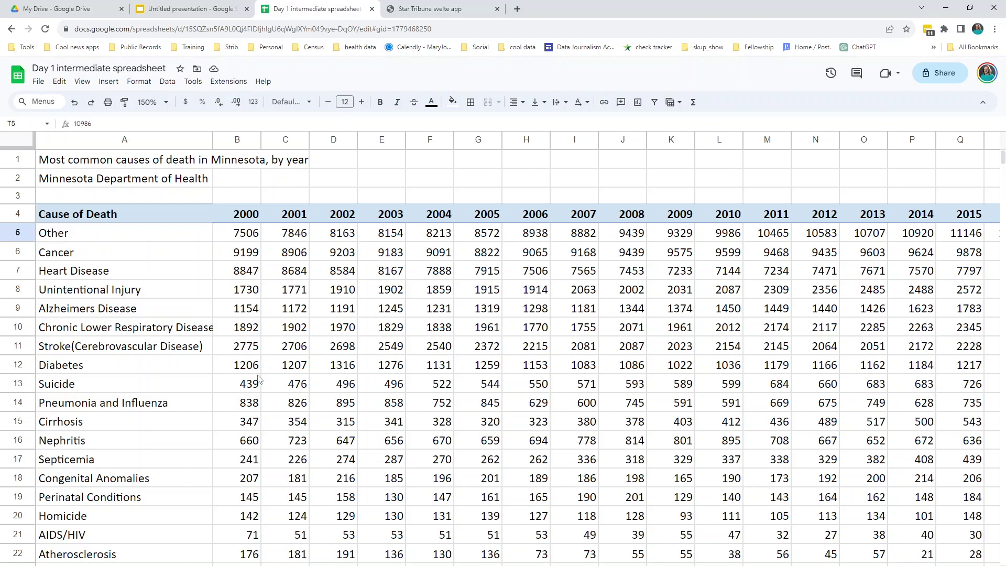
{"action": "left_click", "coordinate": [18, 233]}
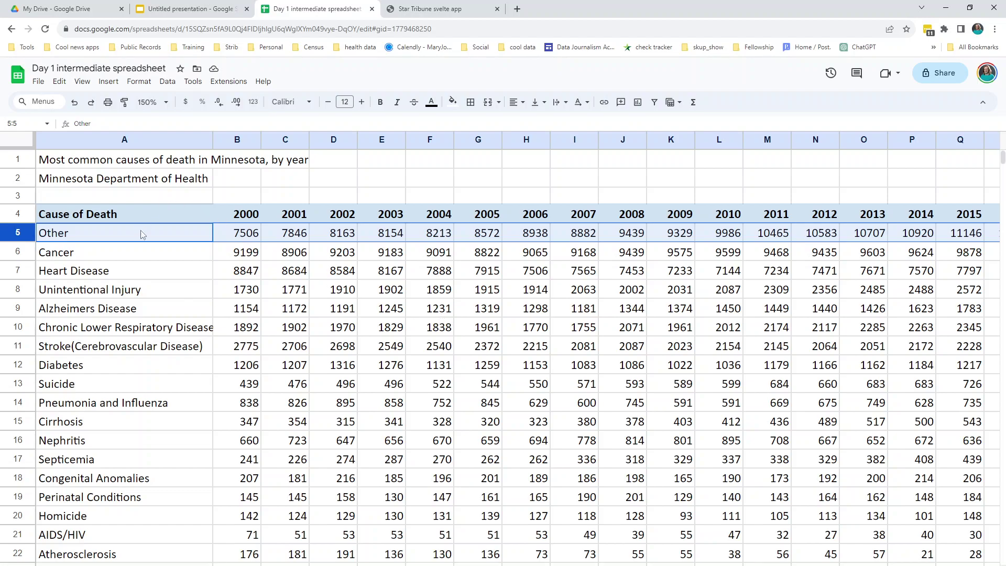
Step: Examine the Suicide row's yearly counts and compare them with the neighbouring Diabetes row
{"action": "left_click", "coordinate": [243, 236]}
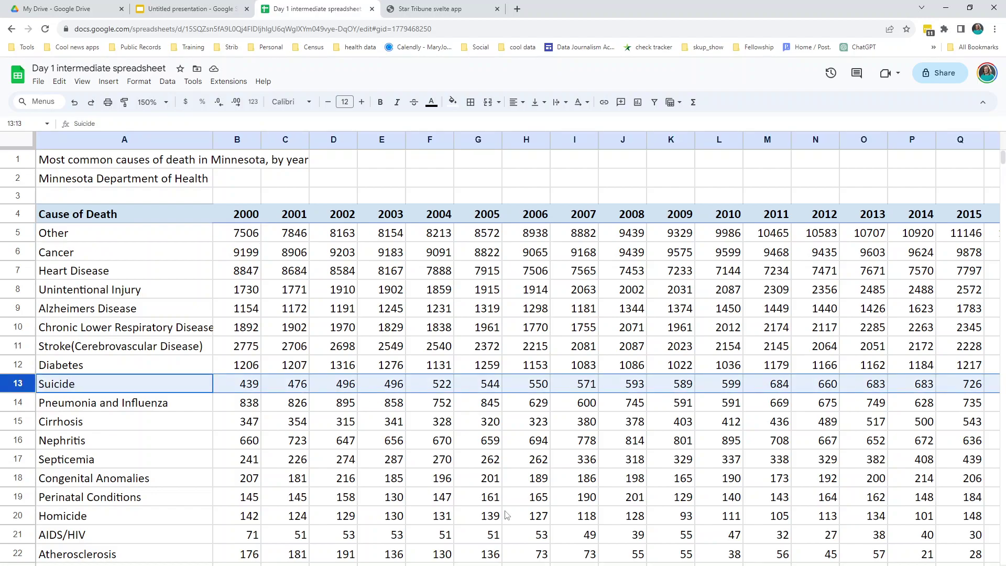
{"action": "left_click", "coordinate": [355, 362]}
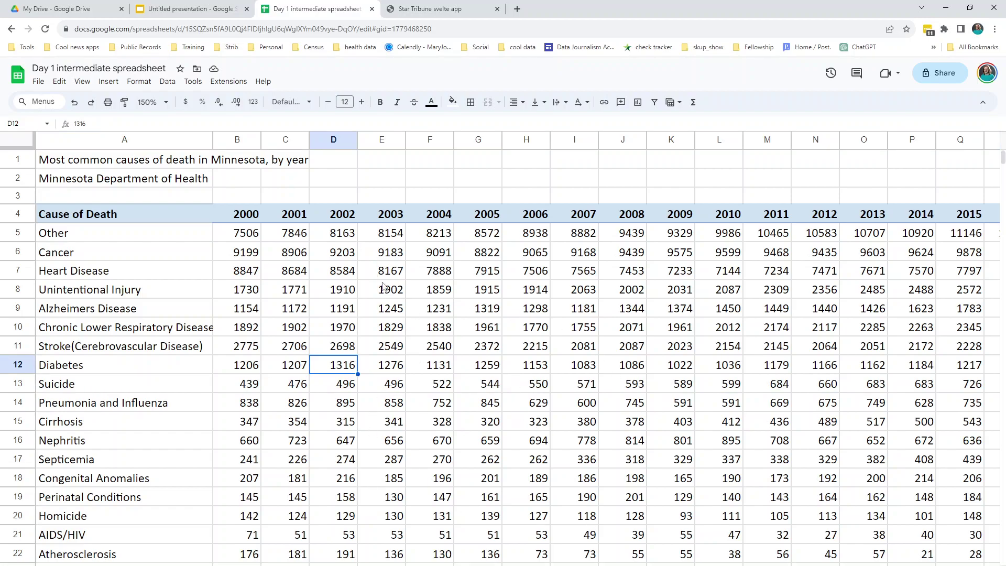
{"action": "left_click", "coordinate": [16, 386]}
{"action": "left_click", "coordinate": [303, 385]}
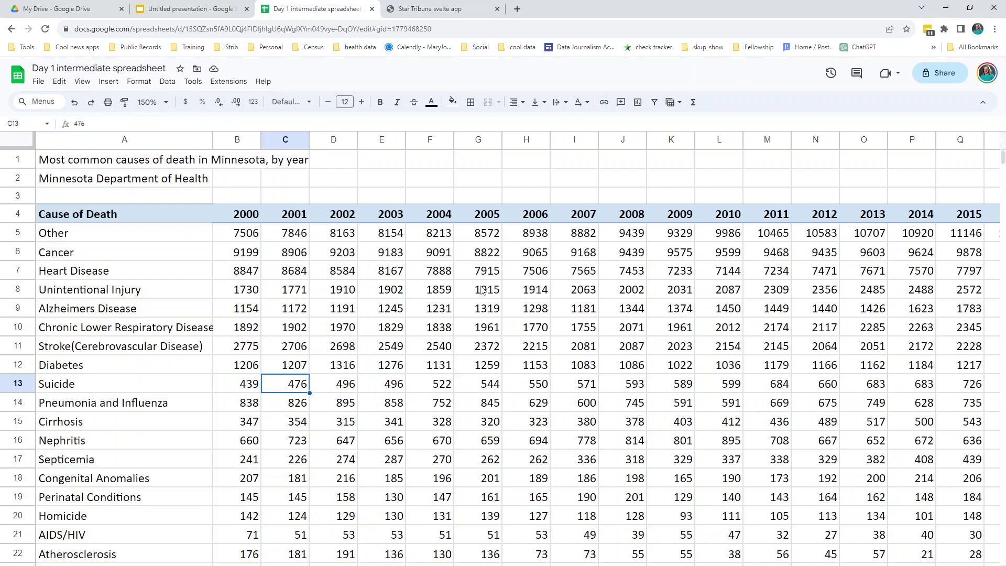
{"action": "left_click", "coordinate": [437, 364]}
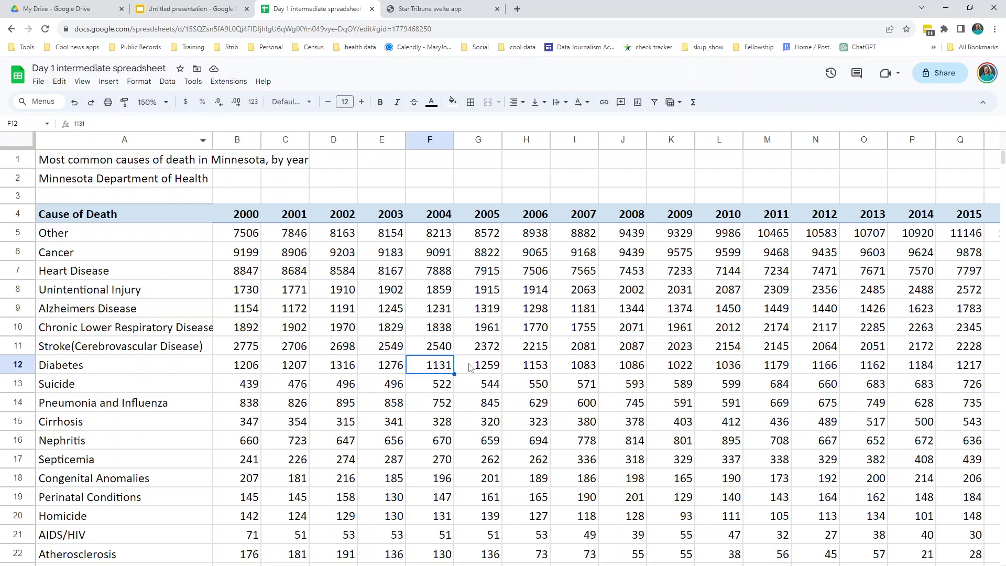
{"action": "left_click", "coordinate": [347, 362]}
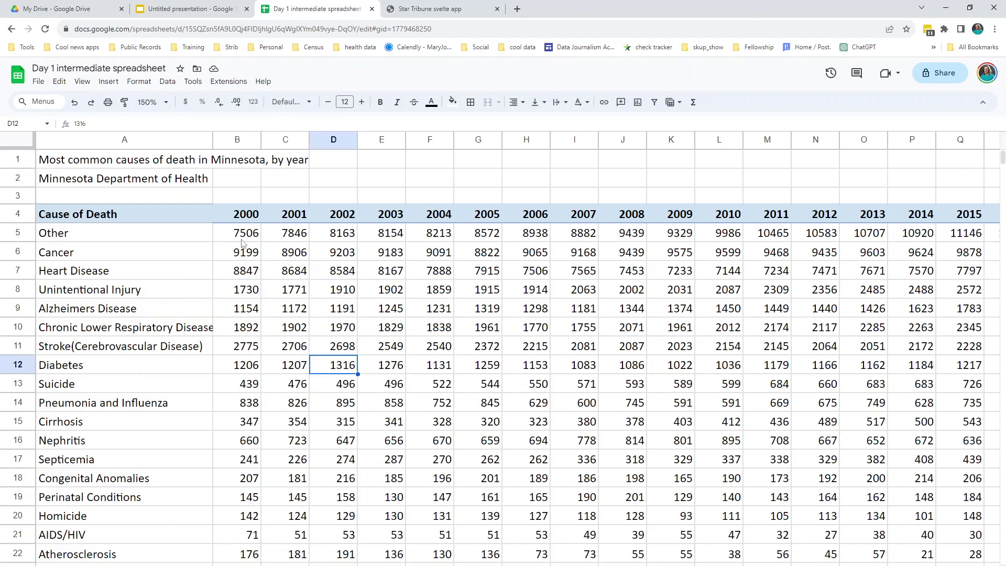
Step: Create a filter on the data table A4:T23, then remove it and create it again
{"action": "left_click", "coordinate": [166, 82]}
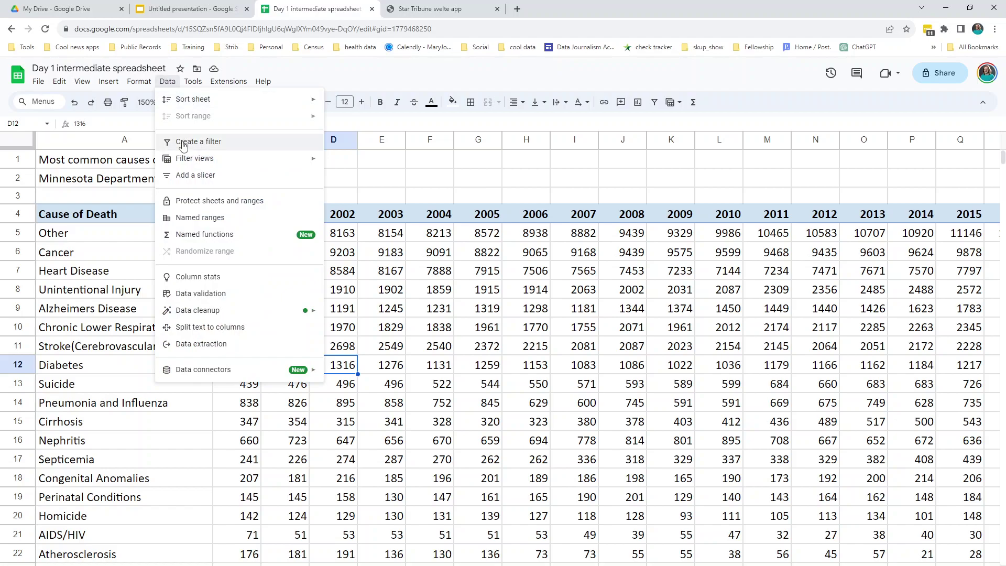
{"action": "left_click", "coordinate": [183, 147]}
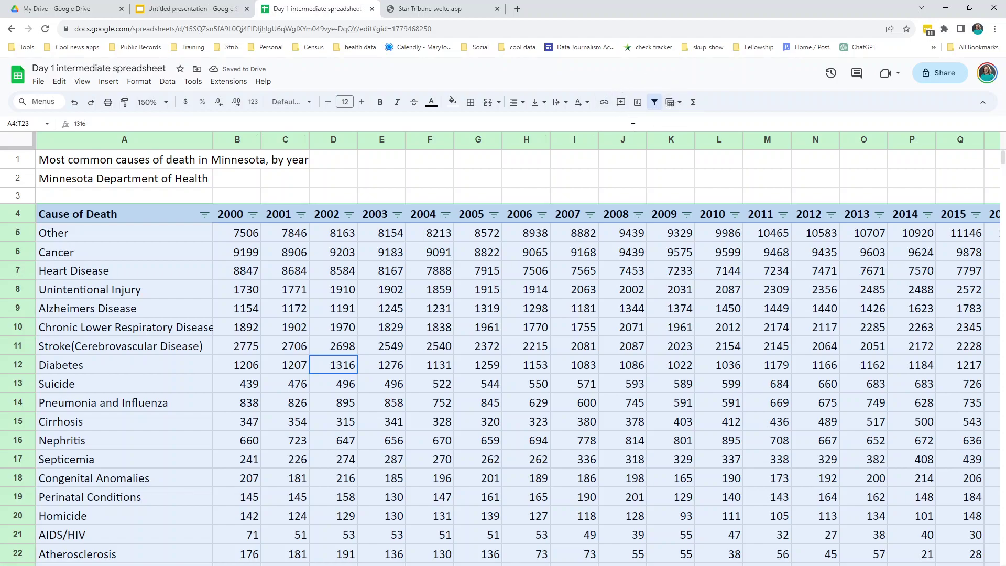
{"action": "left_click", "coordinate": [655, 102]}
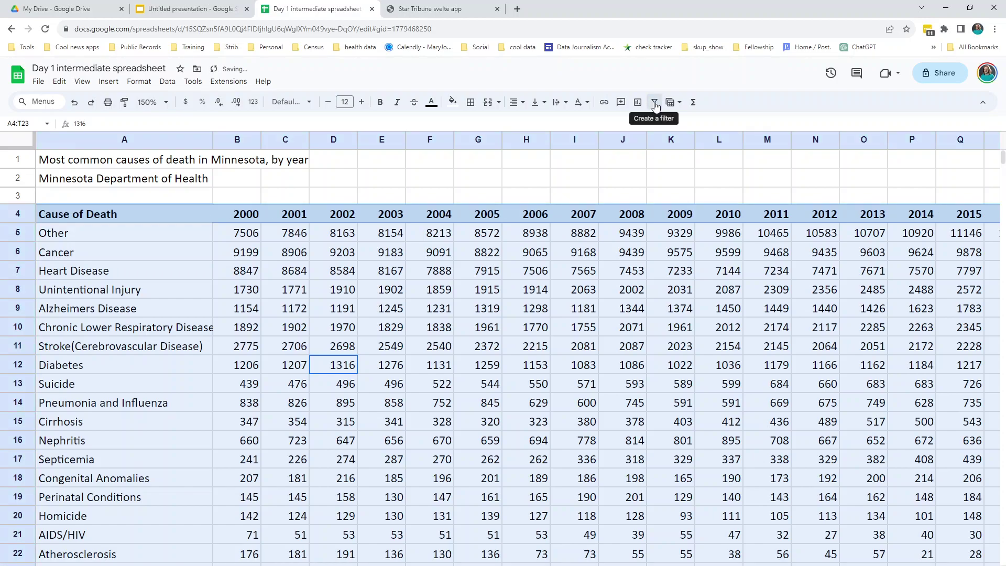
{"action": "left_click", "coordinate": [655, 103]}
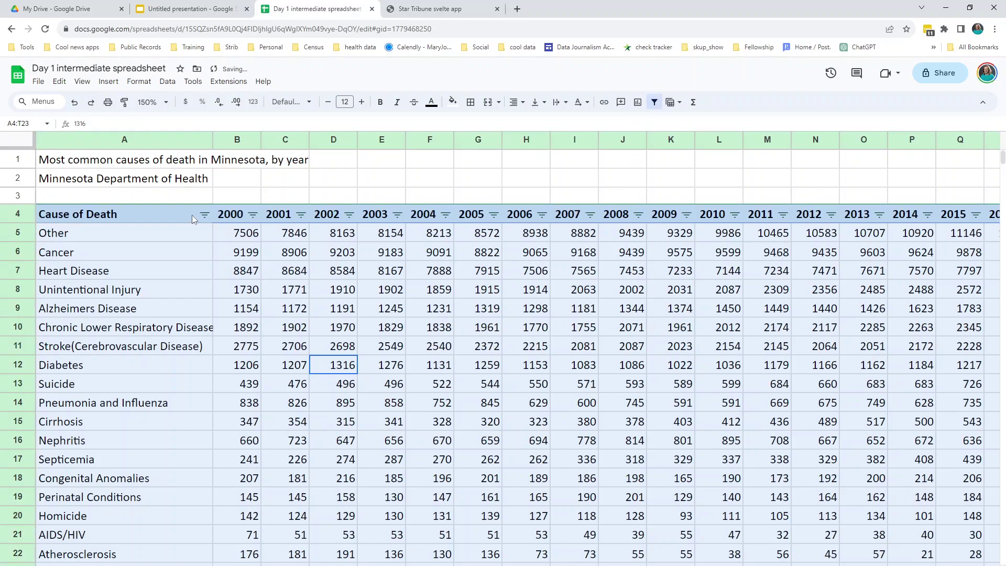
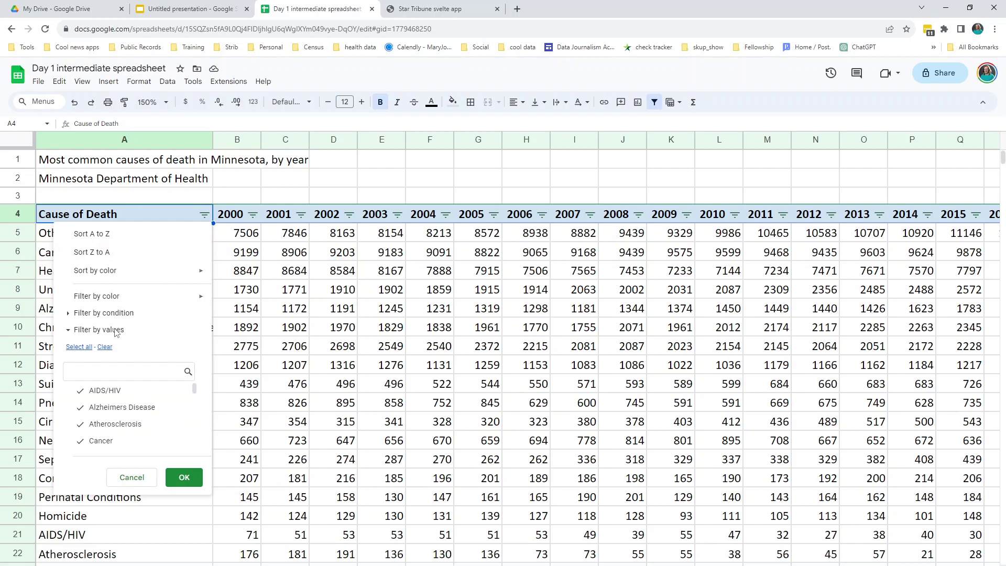
Step: Examine the filter-by-values and filter-by-condition options for the Cause of Death column
{"action": "left_click", "coordinate": [95, 331]}
{"action": "left_click", "coordinate": [96, 333]}
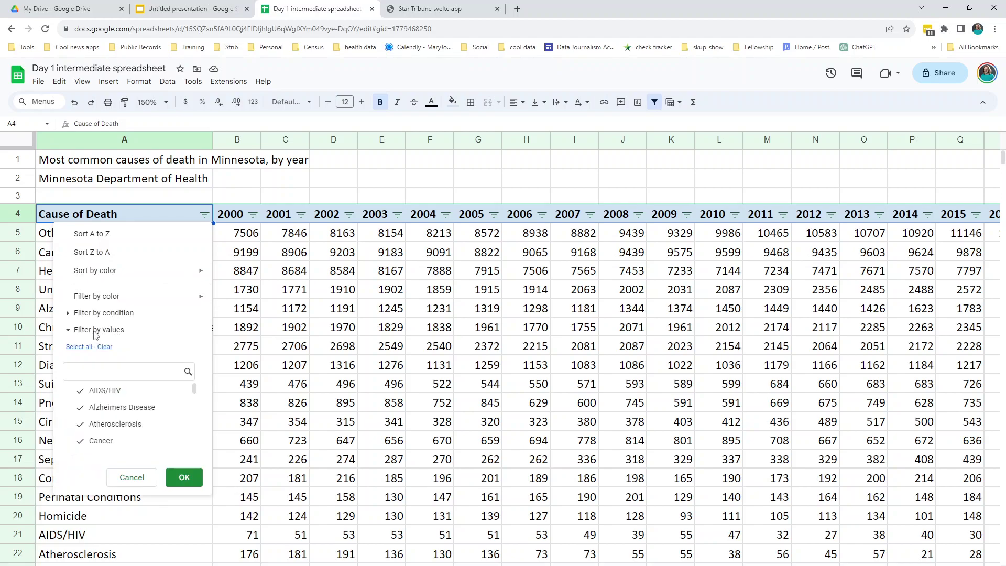
{"action": "left_click", "coordinate": [87, 313]}
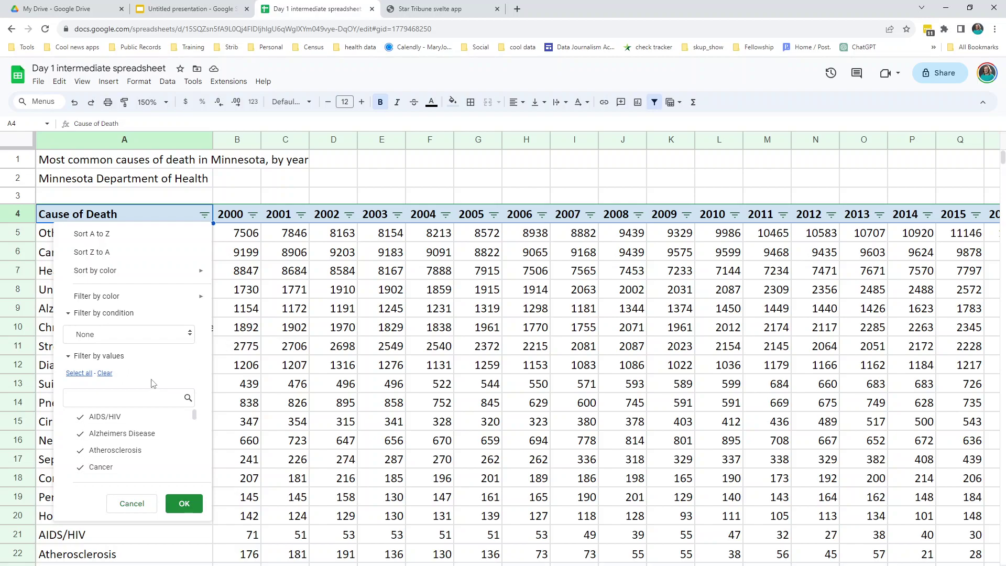
{"action": "left_click", "coordinate": [375, 296]}
Step: Filter the Cause of Death column by values to show only Suicide
{"action": "left_click", "coordinate": [203, 215]}
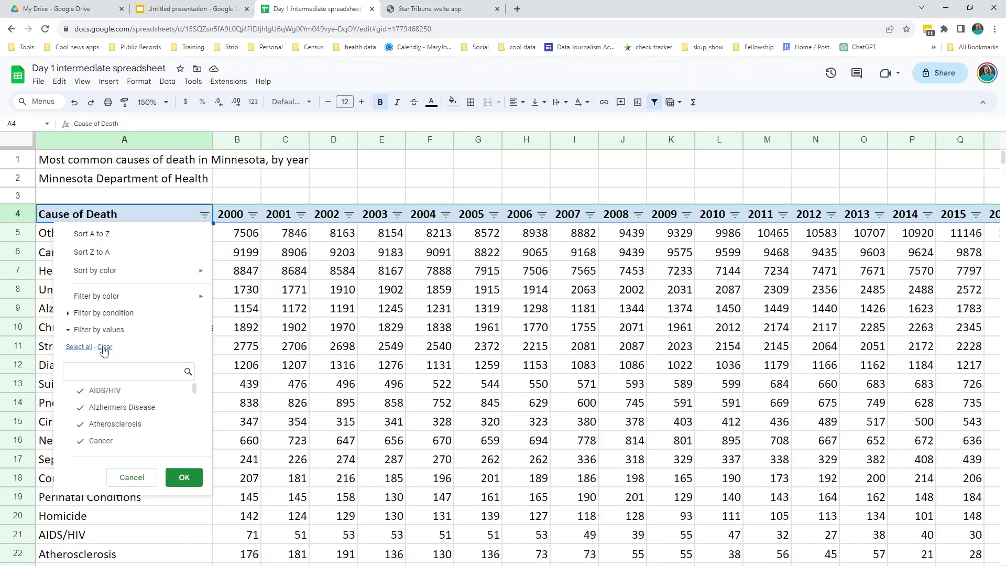
{"action": "scroll", "coordinate": [89, 411], "scroll_direction": "down", "scroll_amount": 3}
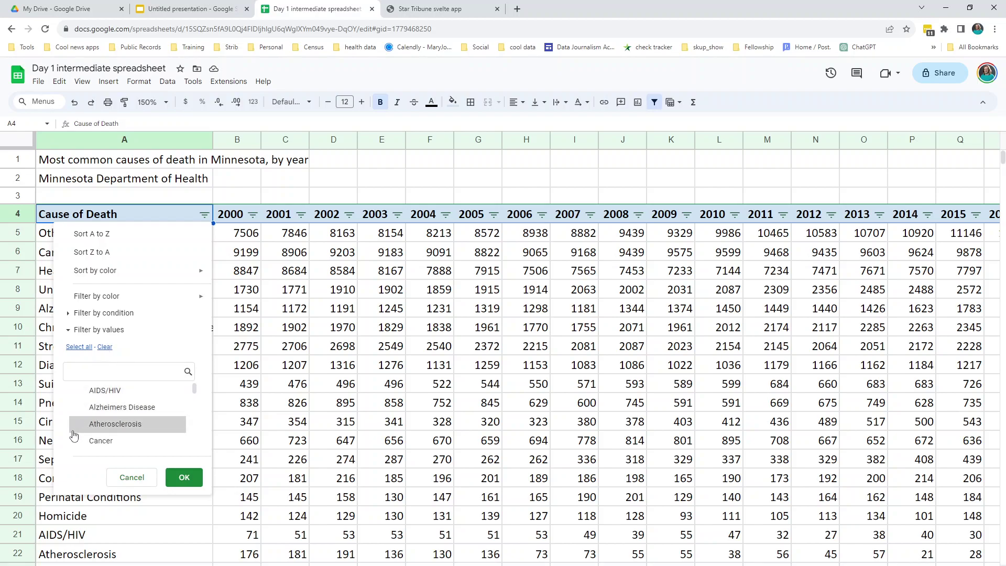
{"action": "scroll", "coordinate": [89, 412], "scroll_direction": "down", "scroll_amount": 3}
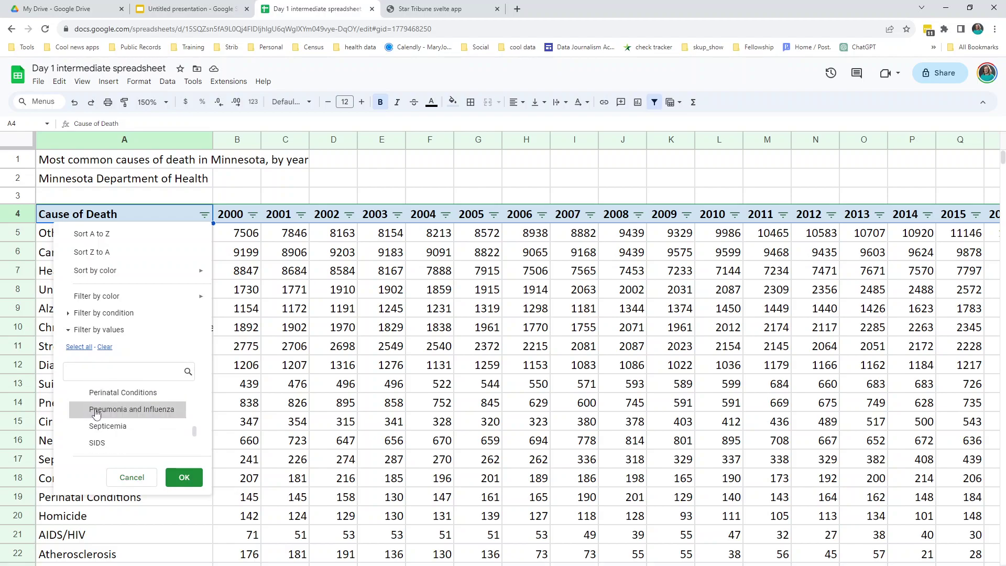
{"action": "scroll", "coordinate": [96, 414], "scroll_direction": "down", "scroll_amount": 3}
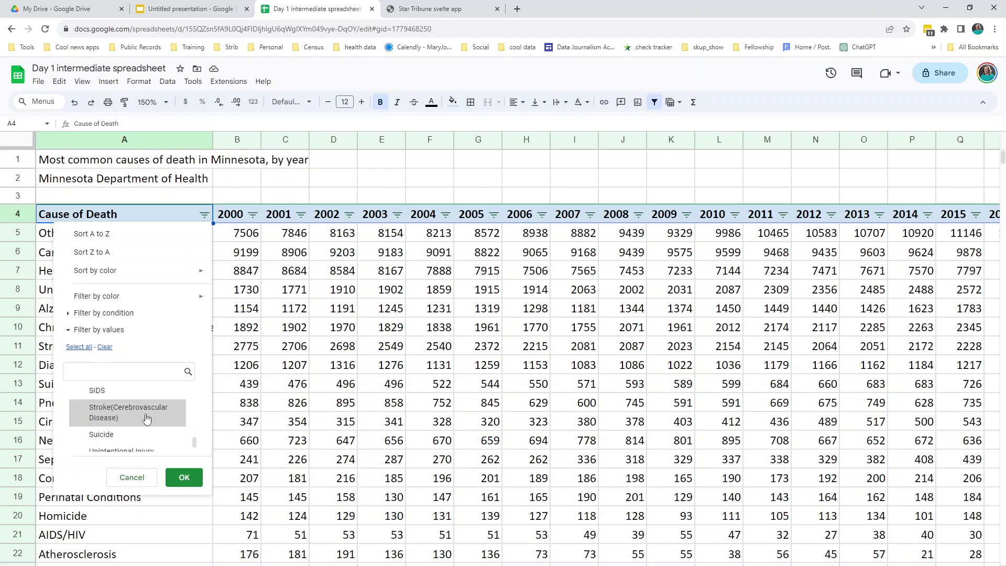
{"action": "scroll", "coordinate": [147, 418], "scroll_direction": "down", "scroll_amount": 1}
{"action": "left_click", "coordinate": [77, 429]}
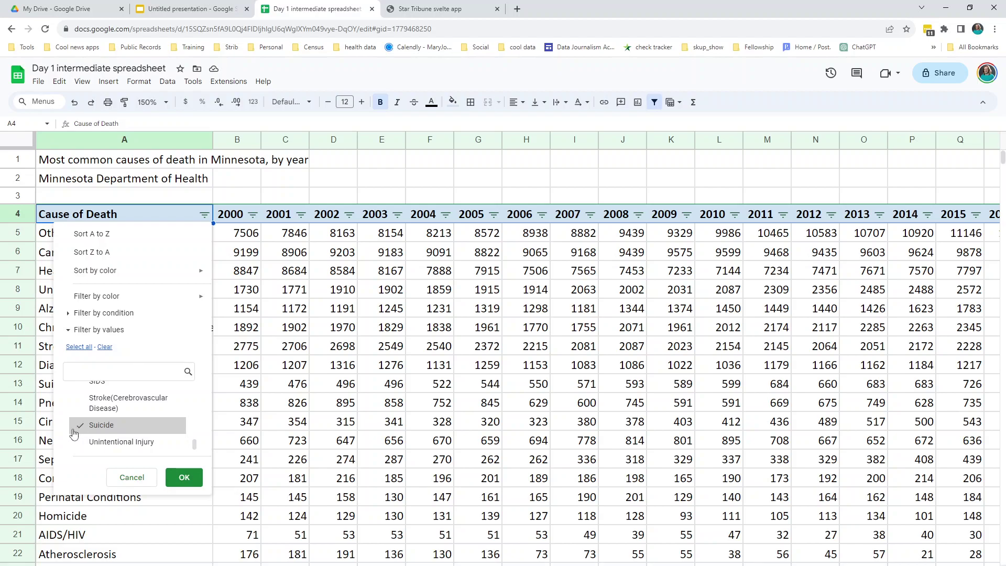
{"action": "left_click", "coordinate": [183, 477]}
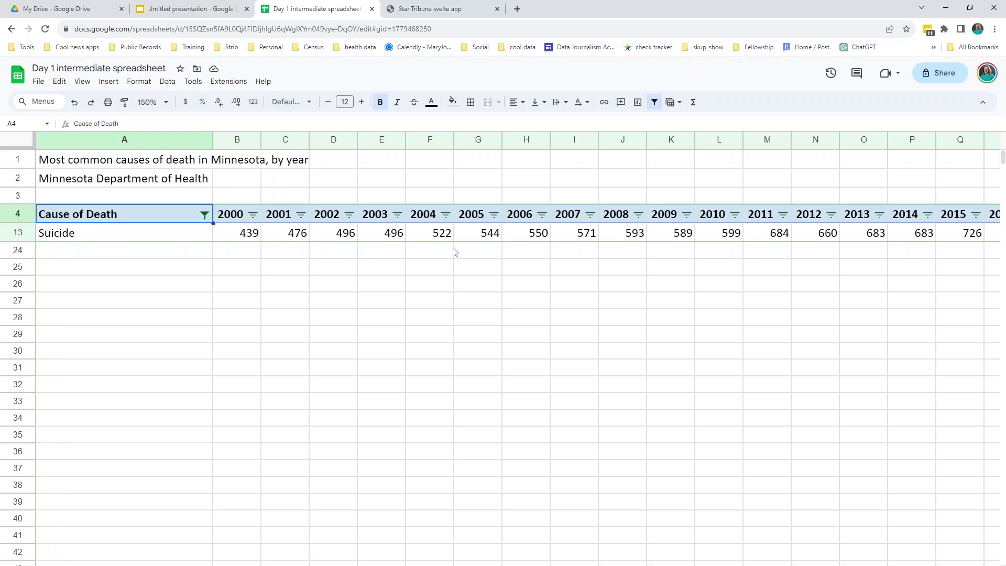
Step: Reselect all values in the Cause of Death filter to show every cause again
{"action": "left_click", "coordinate": [252, 236]}
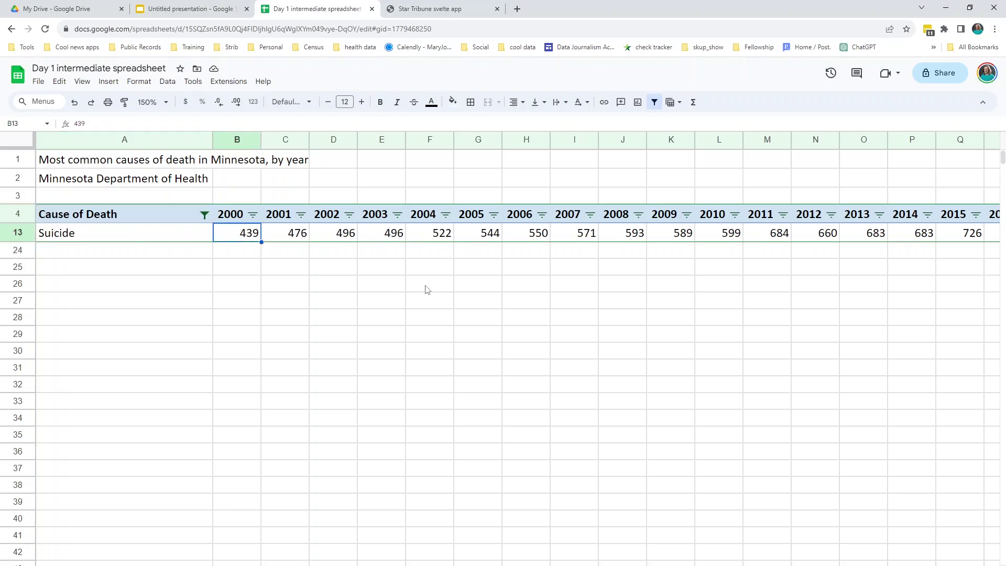
{"action": "left_click", "coordinate": [205, 215]}
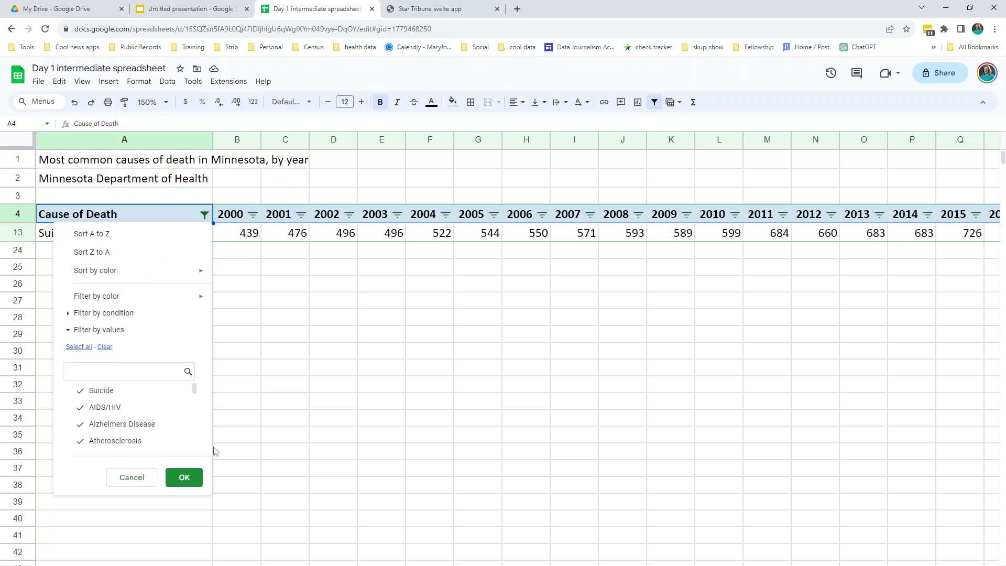
{"action": "left_click", "coordinate": [184, 477]}
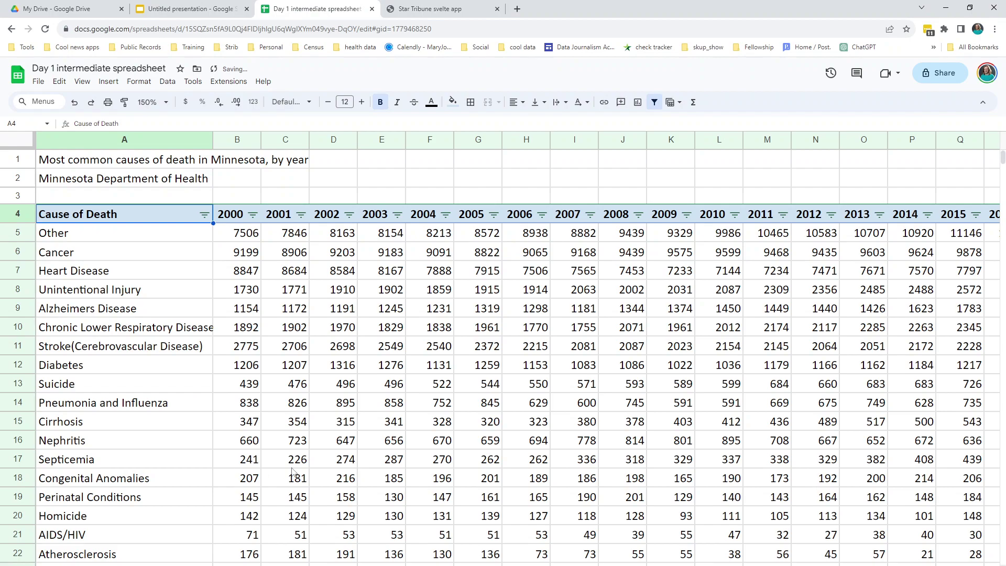
Step: Filter the 2000 column by condition to counts greater than or equal to 1000
{"action": "left_click", "coordinate": [253, 215]}
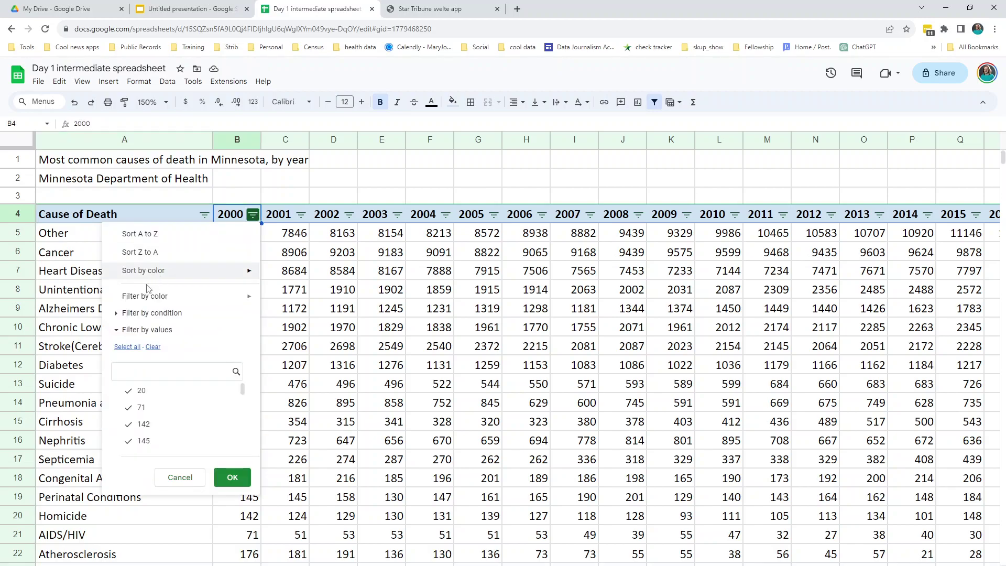
{"action": "left_click", "coordinate": [117, 313]}
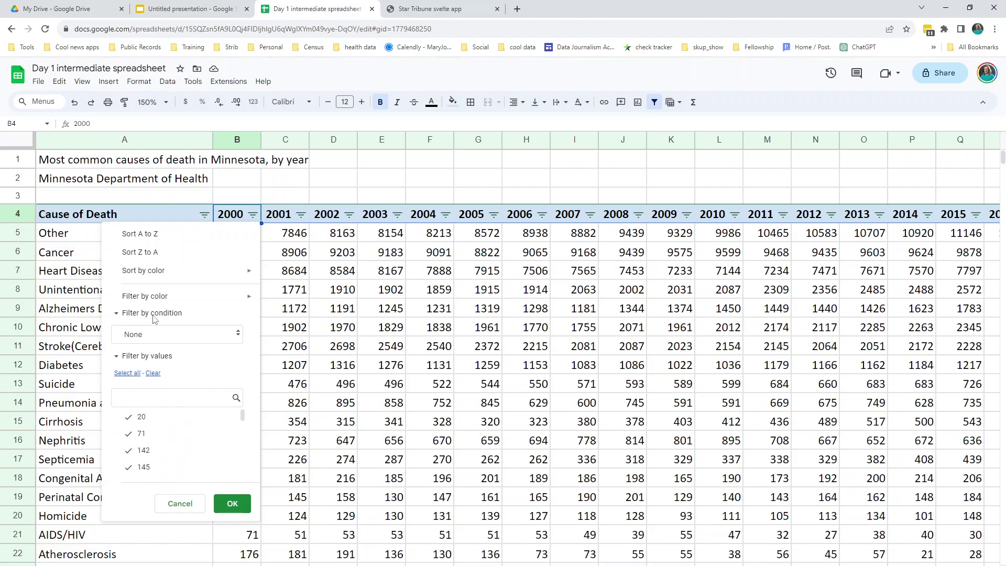
{"action": "left_click", "coordinate": [141, 335]}
{"action": "left_click", "coordinate": [146, 336]}
{"action": "left_click", "coordinate": [147, 336]}
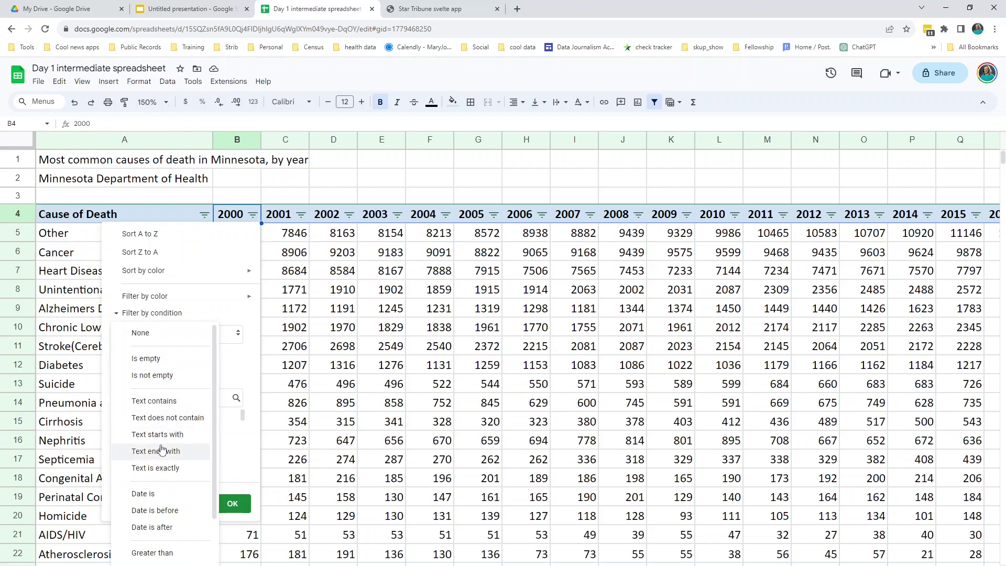
{"action": "scroll", "coordinate": [161, 450], "scroll_direction": "down", "scroll_amount": 1}
{"action": "scroll", "coordinate": [162, 451], "scroll_direction": "down", "scroll_amount": 1}
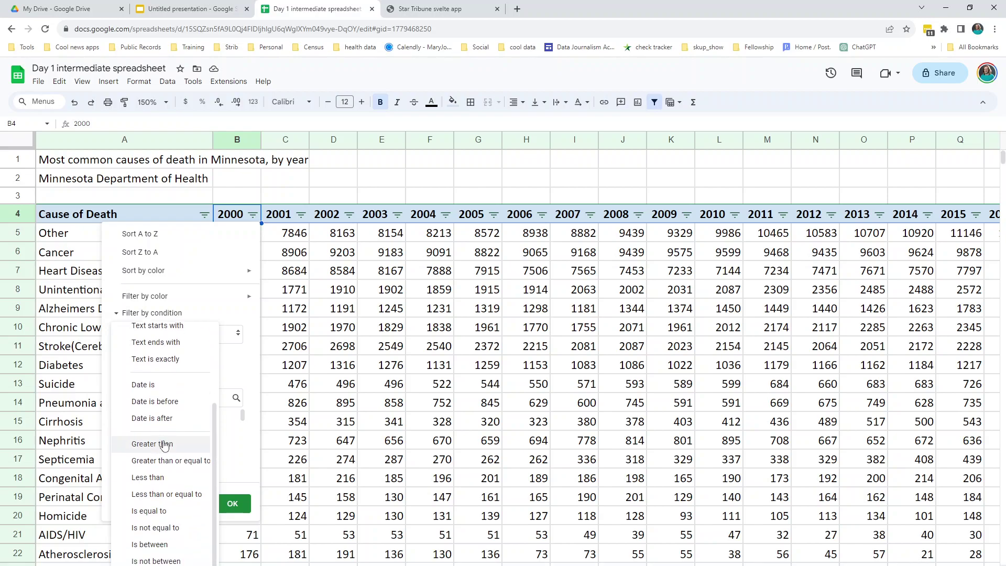
{"action": "scroll", "coordinate": [158, 371], "scroll_direction": "up", "scroll_amount": 2}
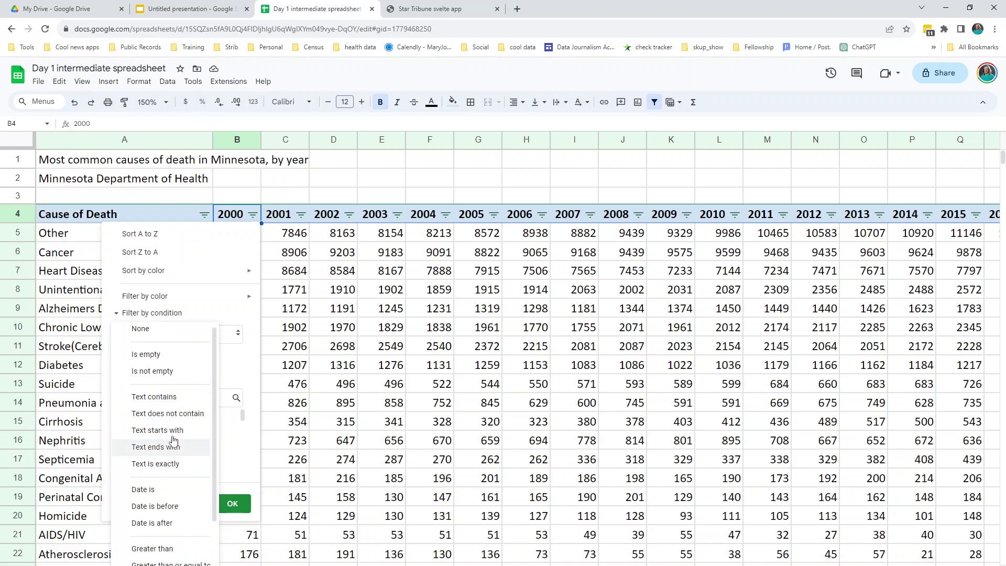
{"action": "scroll", "coordinate": [167, 448], "scroll_direction": "down", "scroll_amount": 1}
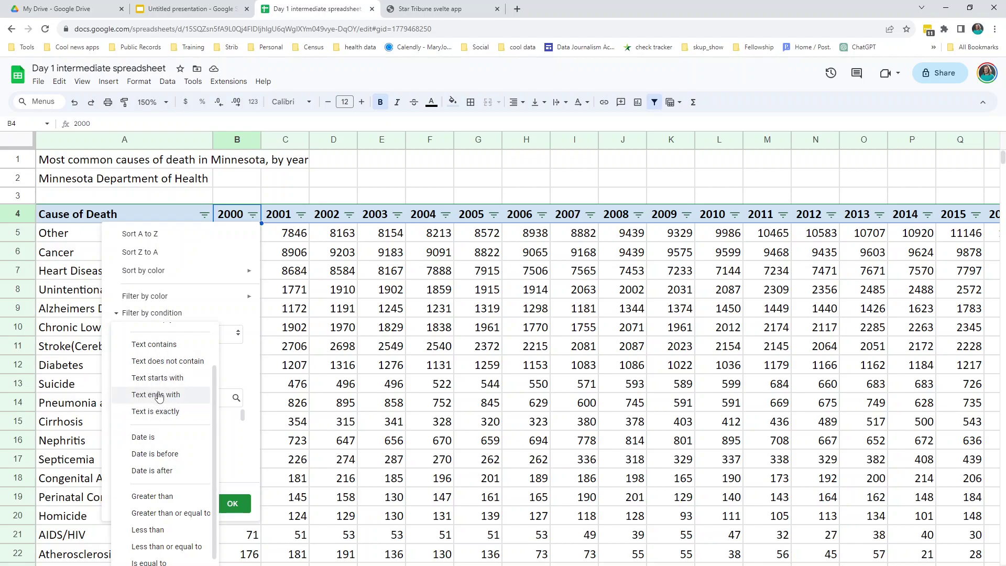
{"action": "scroll", "coordinate": [152, 414], "scroll_direction": "down", "scroll_amount": 1}
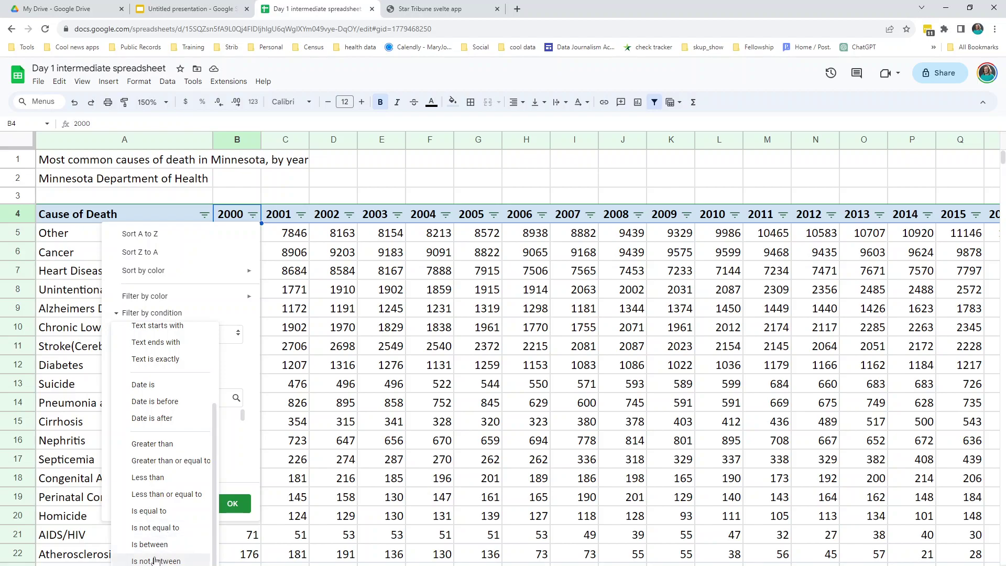
{"action": "left_click", "coordinate": [163, 461]}
{"action": "left_click", "coordinate": [149, 363]}
{"action": "type", "text": "1000"}
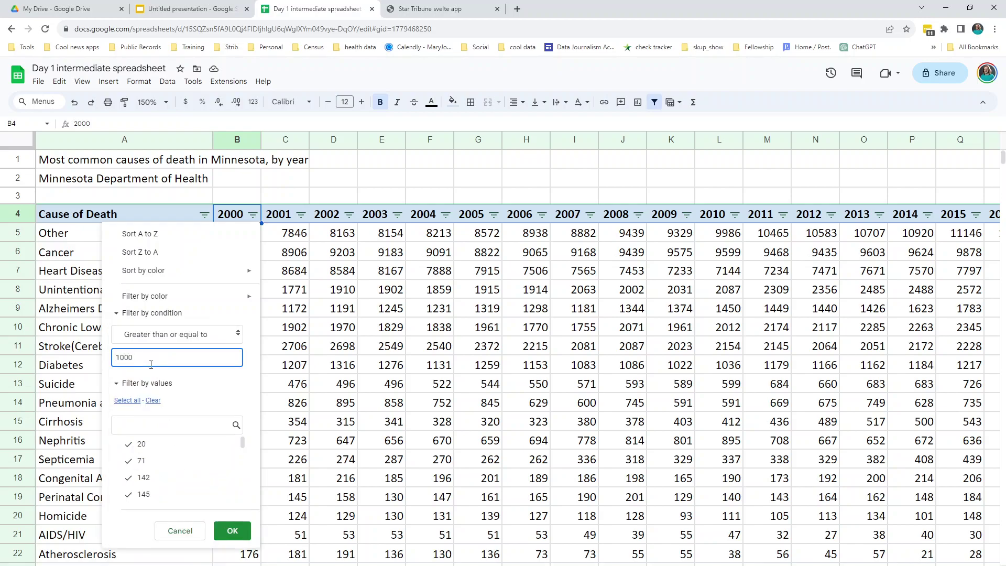
{"action": "left_click", "coordinate": [234, 531]}
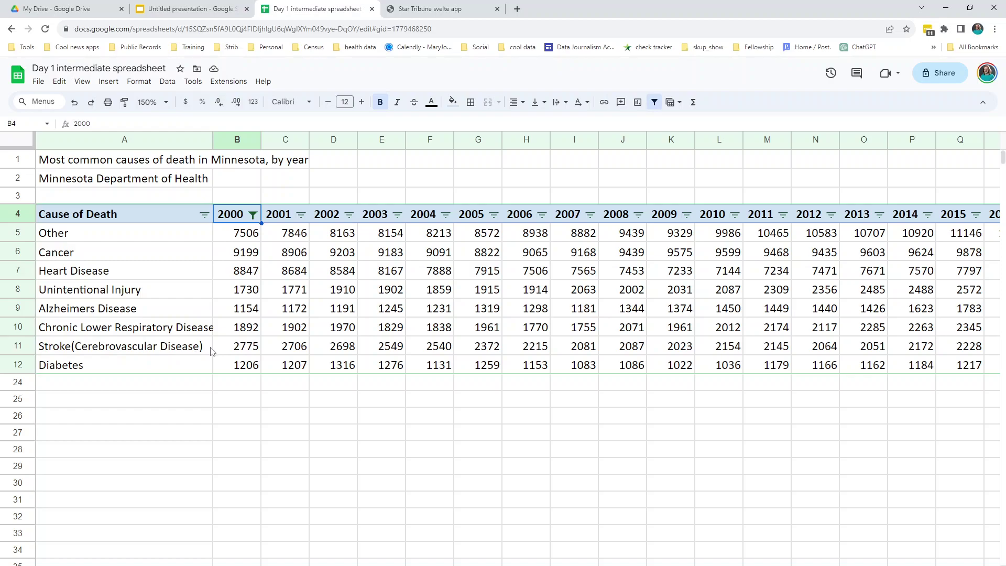
Step: Clear the value from the 2000 column's greater-than-or-equal condition and apply it to show all causes again
{"action": "left_click", "coordinate": [231, 348]}
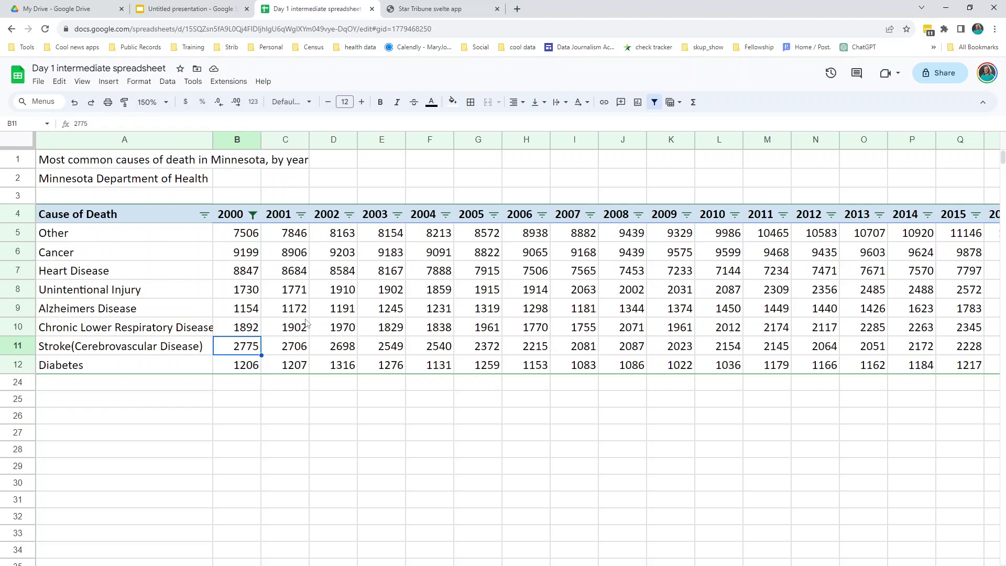
{"action": "left_click", "coordinate": [252, 214]}
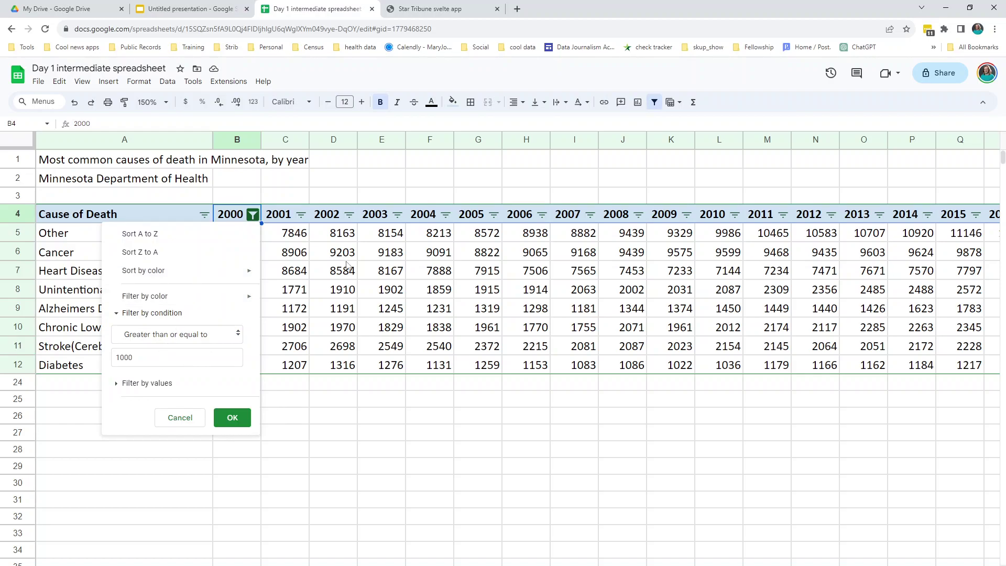
{"action": "left_click", "coordinate": [382, 290]}
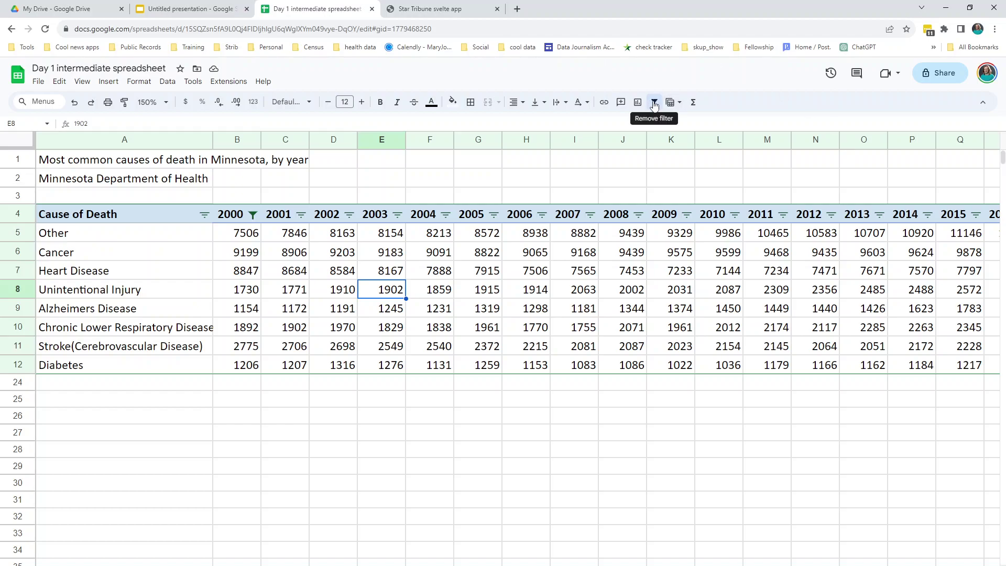
{"action": "left_click", "coordinate": [249, 230]}
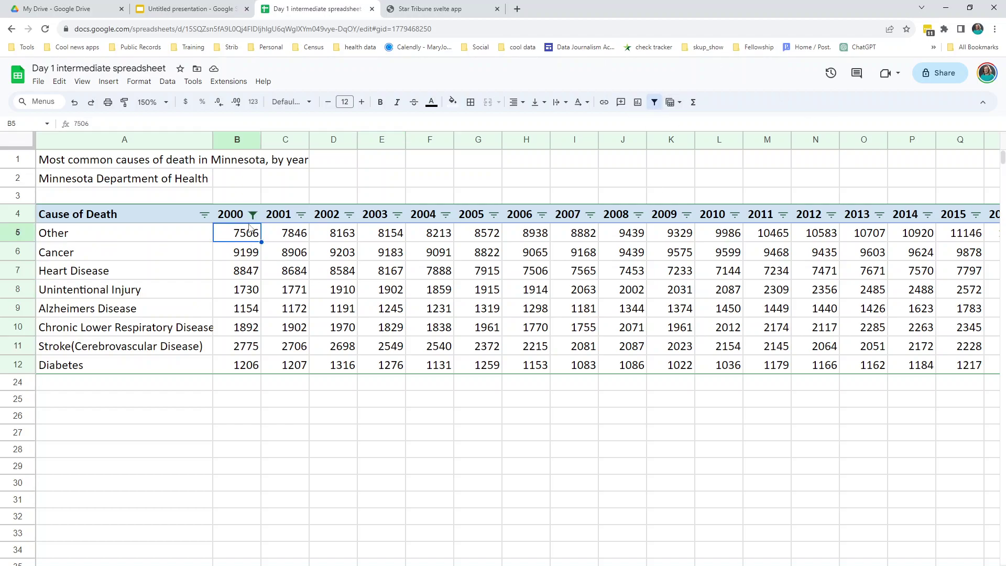
{"action": "left_click", "coordinate": [252, 215]}
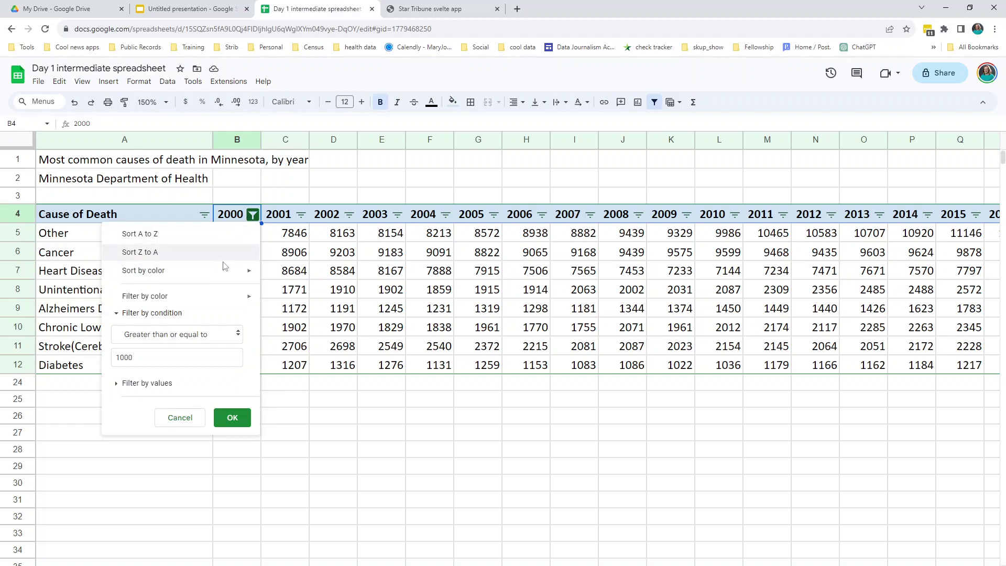
{"action": "double_click", "coordinate": [158, 357]}
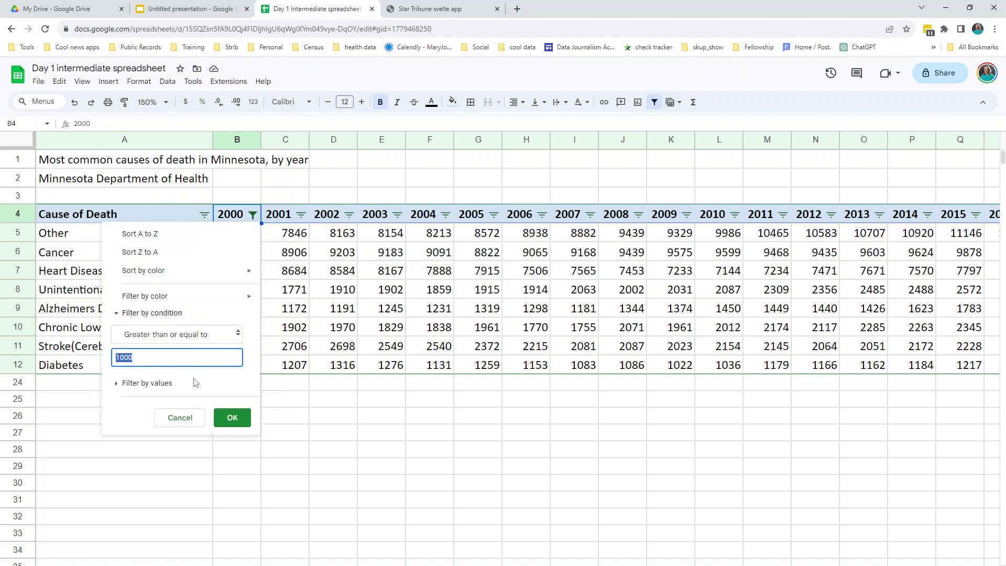
{"action": "key", "text": "BackSpace"}
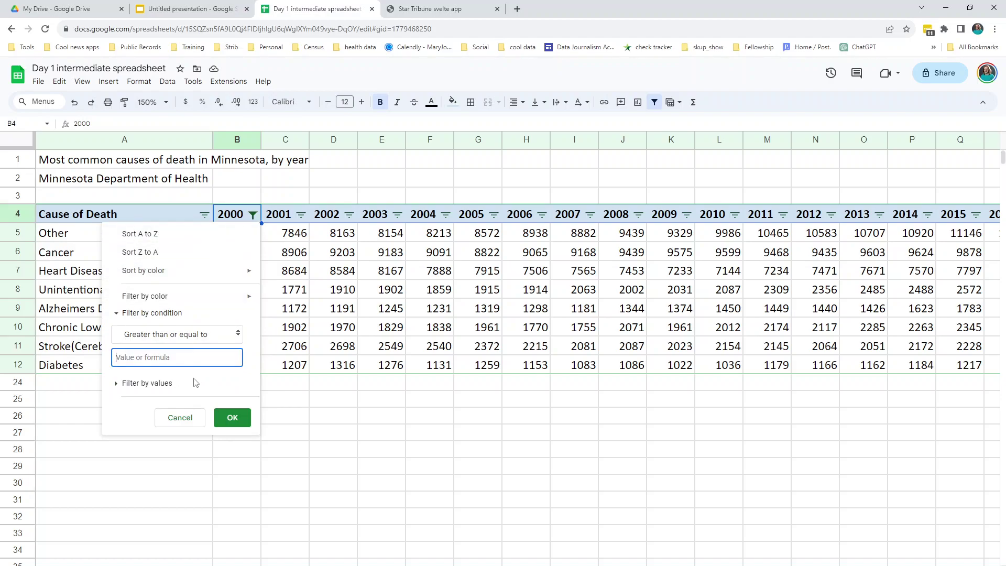
{"action": "left_click", "coordinate": [232, 417]}
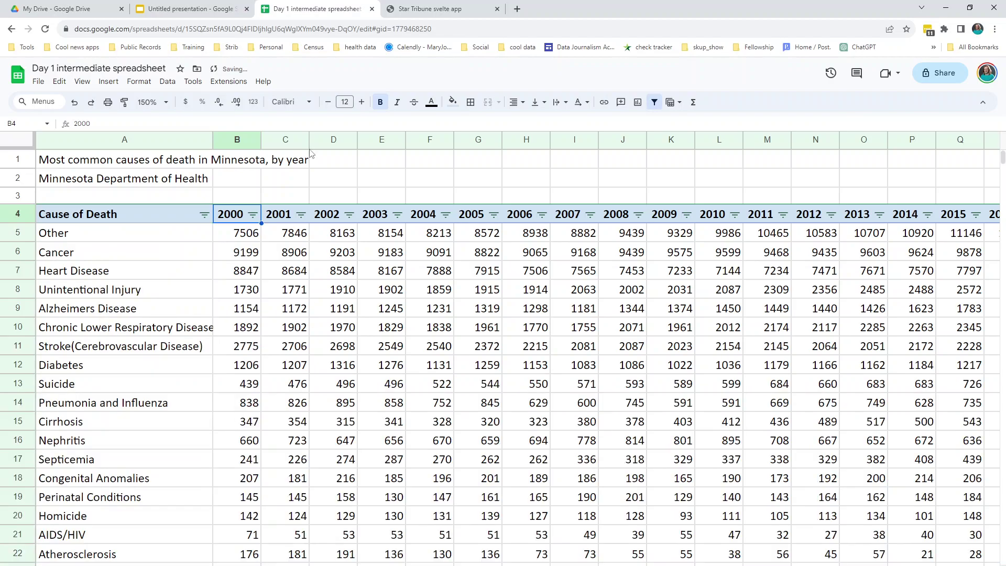
Step: Check the 2000 column's filter-by-condition and filter-by-values settings and apply them unchanged
{"action": "left_click", "coordinate": [252, 214]}
{"action": "left_click", "coordinate": [158, 314]}
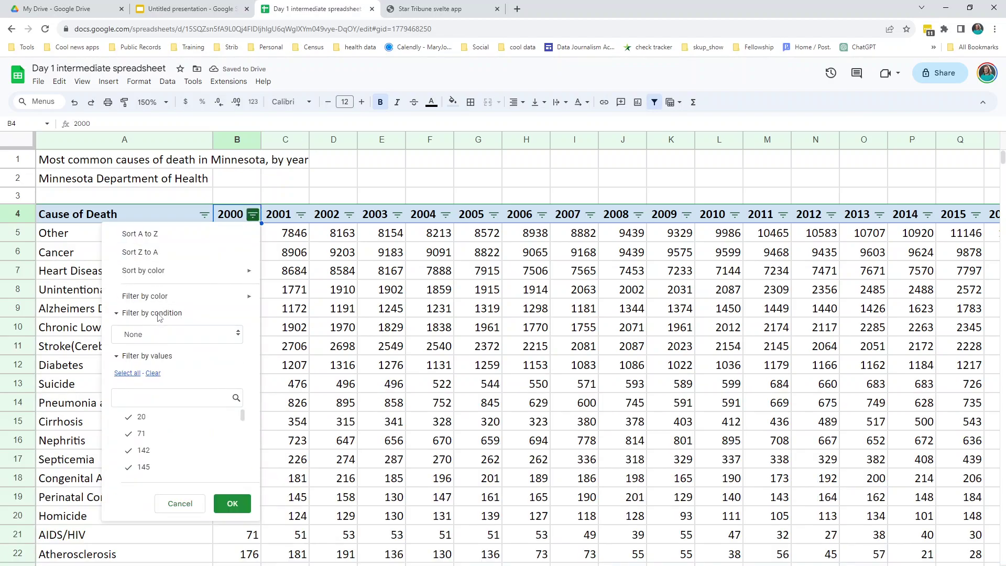
{"action": "left_click", "coordinate": [152, 334]}
{"action": "left_click", "coordinate": [153, 336]}
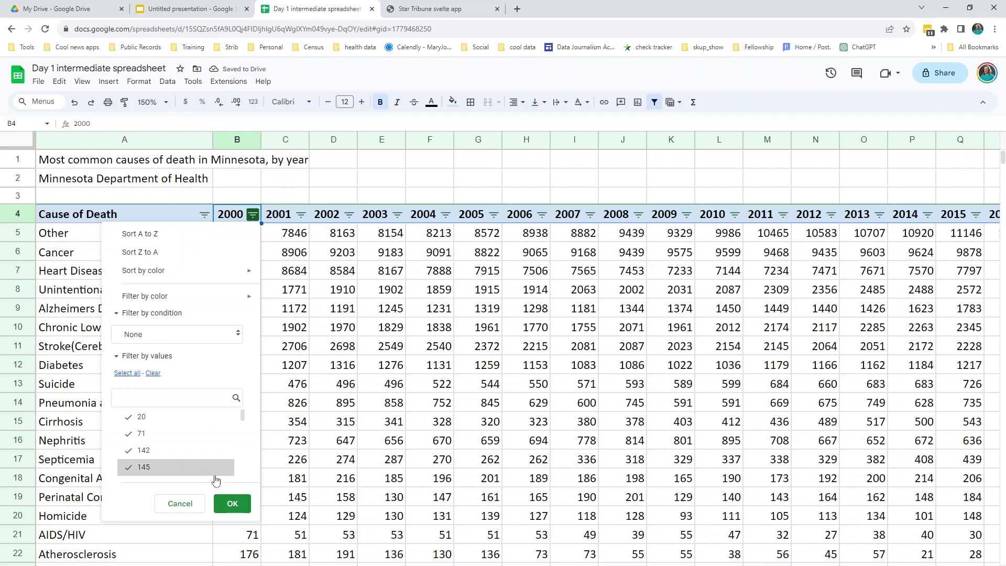
{"action": "left_click", "coordinate": [231, 505]}
{"action": "left_click", "coordinate": [257, 408]}
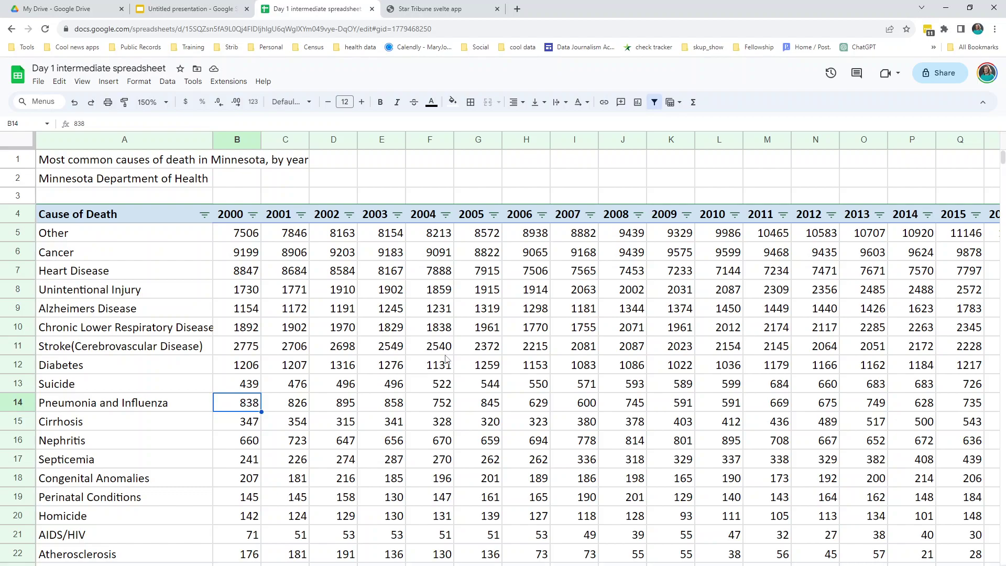
{"action": "scroll", "coordinate": [446, 359], "scroll_direction": "down", "scroll_amount": 1}
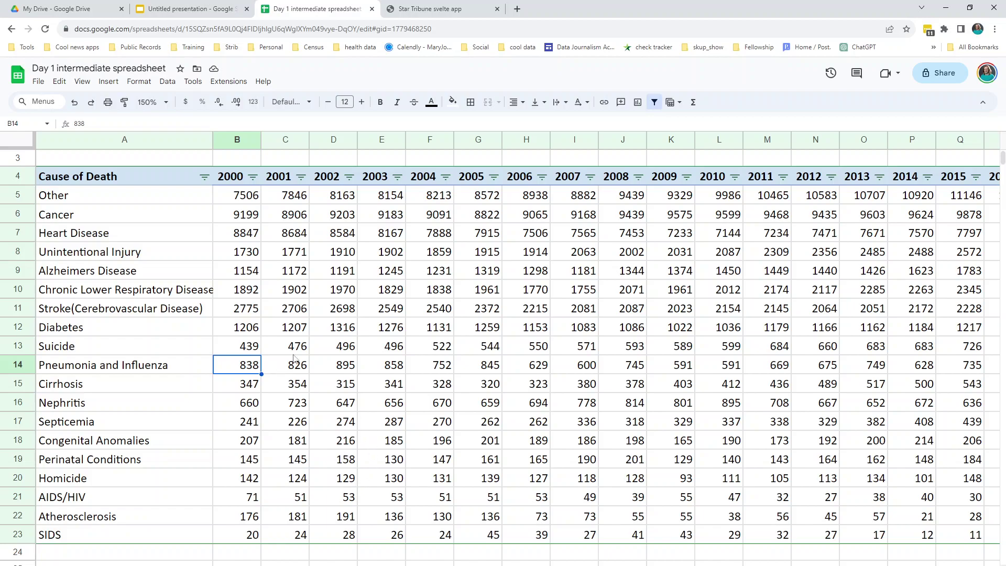
{"action": "left_click", "coordinate": [303, 334]}
{"action": "scroll", "coordinate": [340, 365], "scroll_direction": "up", "scroll_amount": 1}
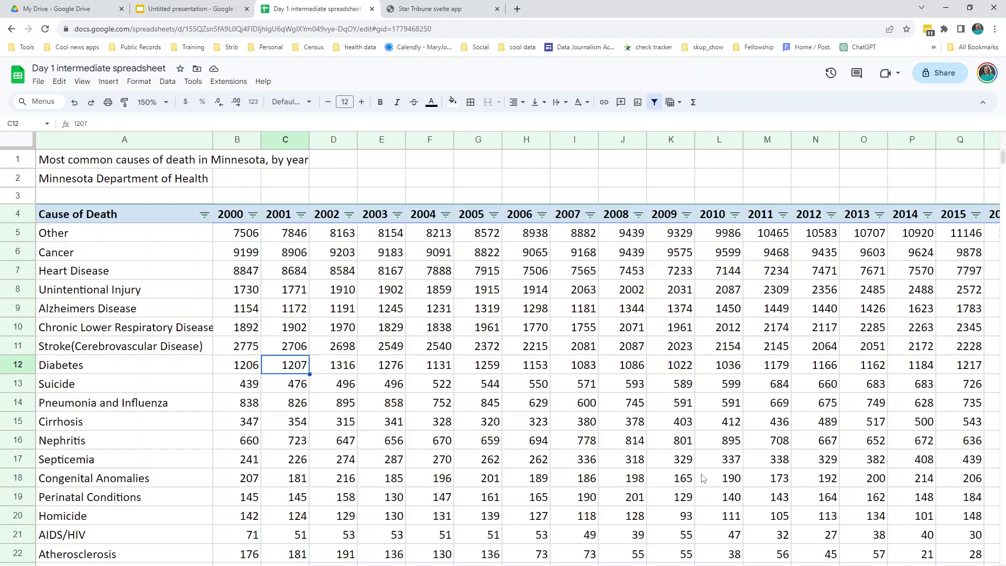
{"action": "left_click", "coordinate": [18, 383]}
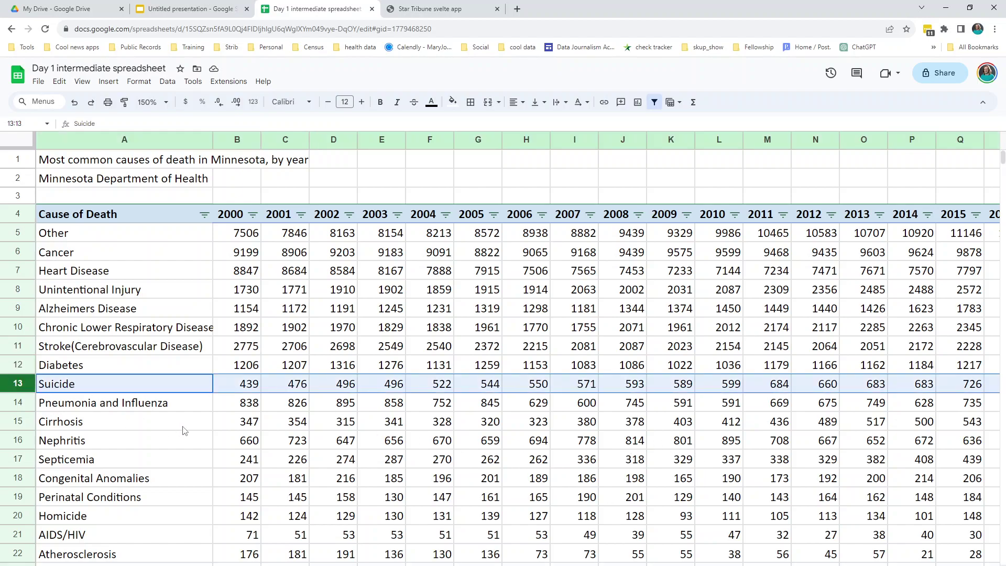
{"action": "left_click", "coordinate": [196, 257]}
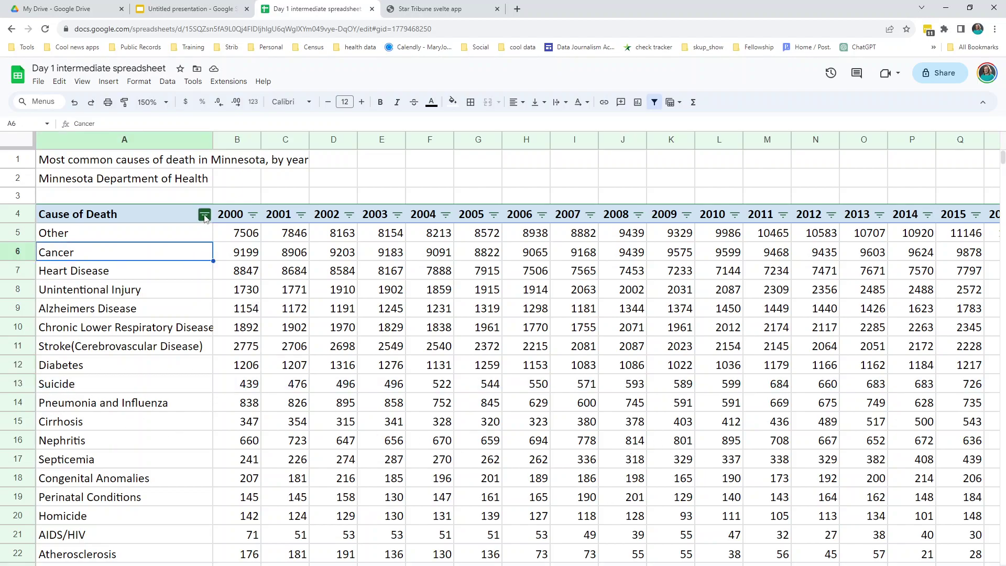
Step: Clear all values in the Cause of Death filter, search for "suic" and show only Suicide
{"action": "left_click", "coordinate": [205, 214]}
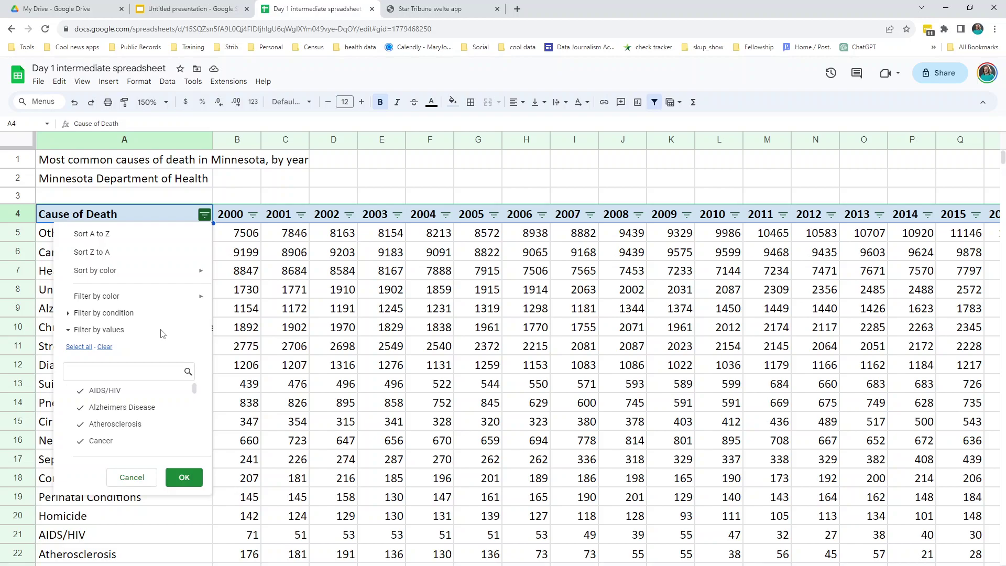
{"action": "left_click", "coordinate": [104, 347]}
{"action": "scroll", "coordinate": [125, 421], "scroll_direction": "down", "scroll_amount": 1}
{"action": "scroll", "coordinate": [125, 421], "scroll_direction": "down", "scroll_amount": 2}
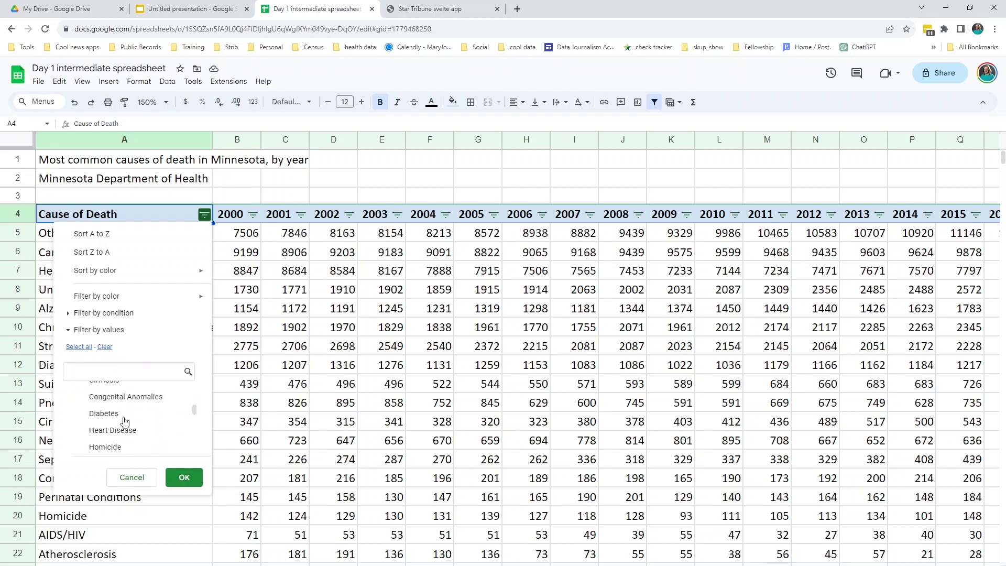
{"action": "left_click", "coordinate": [131, 378]}
{"action": "type", "text": "suic"}
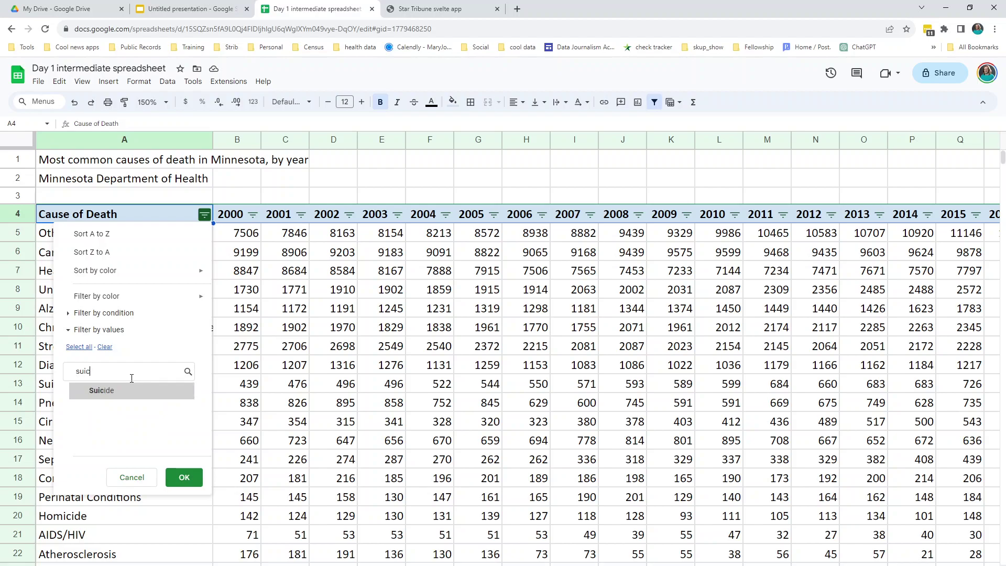
{"action": "left_click", "coordinate": [78, 393]}
{"action": "left_click", "coordinate": [188, 476]}
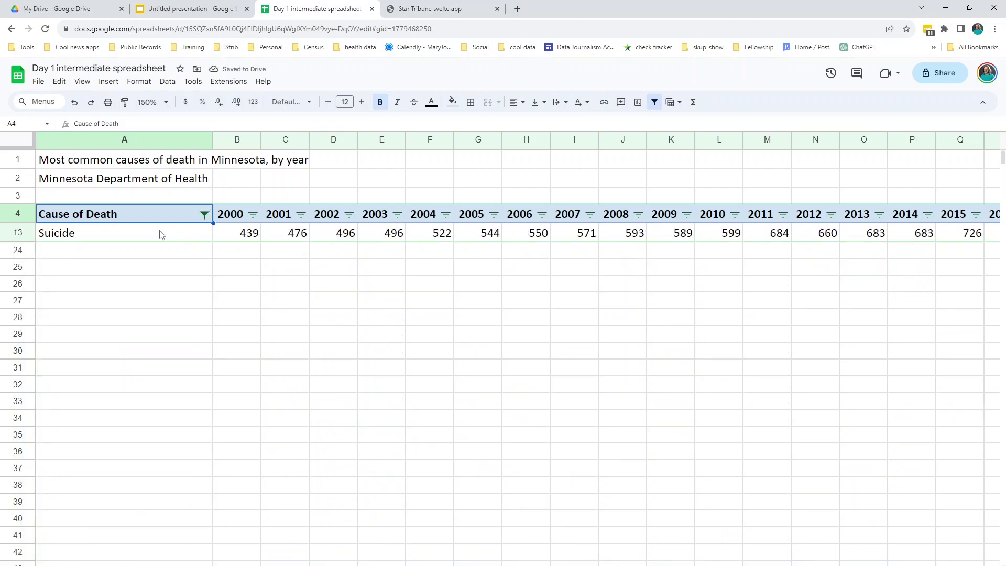
Step: Copy the header and Suicide rows from Cause of Death through 2018 and paste them at A3 of a new sheet
{"action": "left_click_drag", "start_coordinate": [124, 219], "coordinate": [120, 231]}
{"action": "left_click_drag", "start_coordinate": [225, 241], "coordinate": [938, 243]}
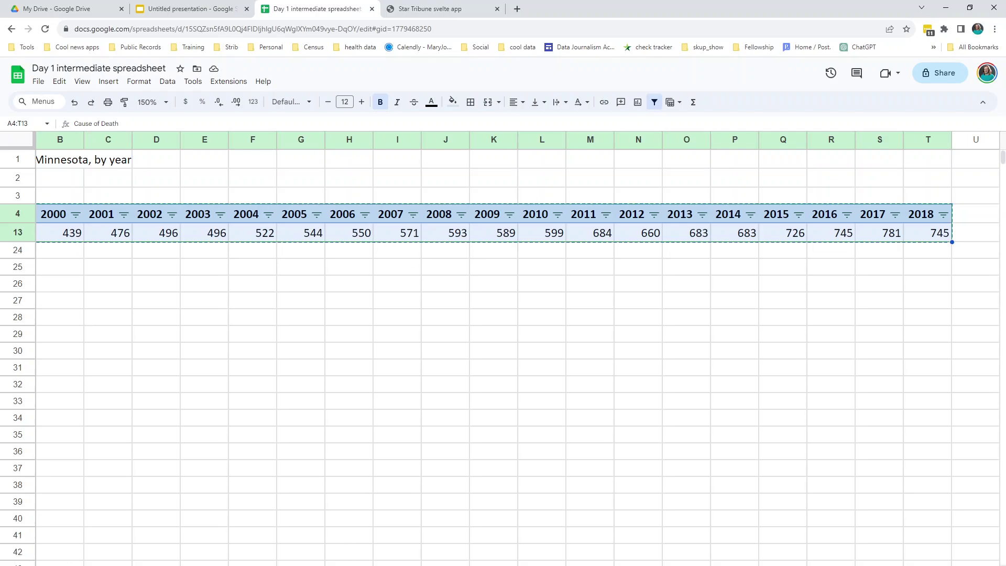
{"action": "left_click", "coordinate": [157, 552]}
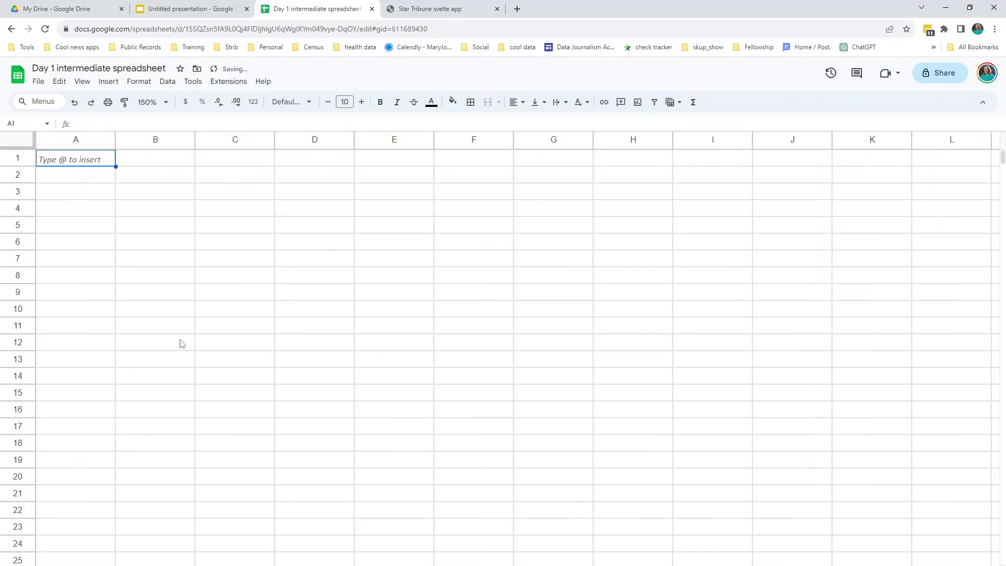
{"action": "left_click", "coordinate": [99, 195]}
{"action": "key", "text": "ctrl+v"}
Step: Enter the title "Suicide deaths in Minnesota" in cell A1 of the new sheet
{"action": "left_click", "coordinate": [86, 160]}
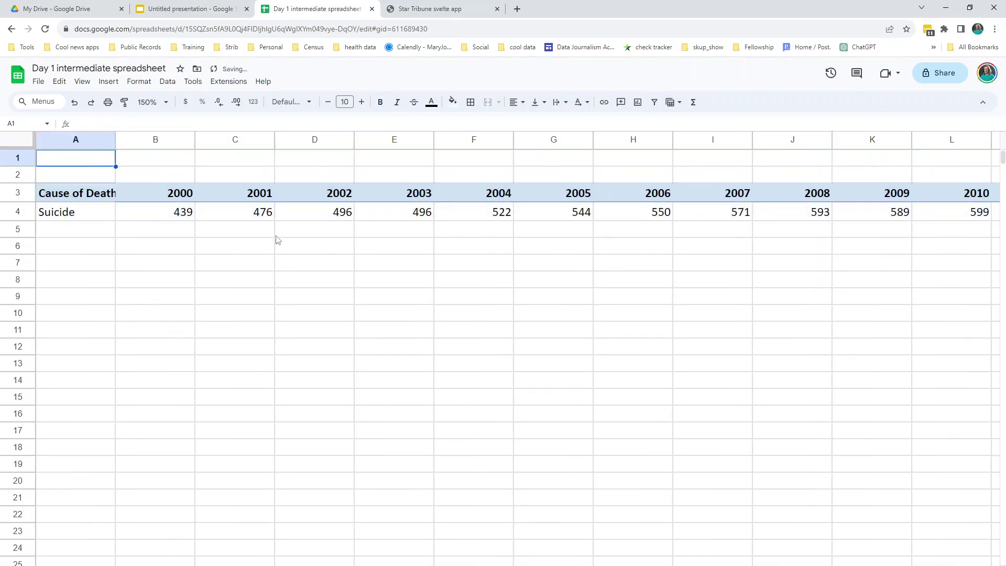
{"action": "type", "text": "Suicide deaths"}
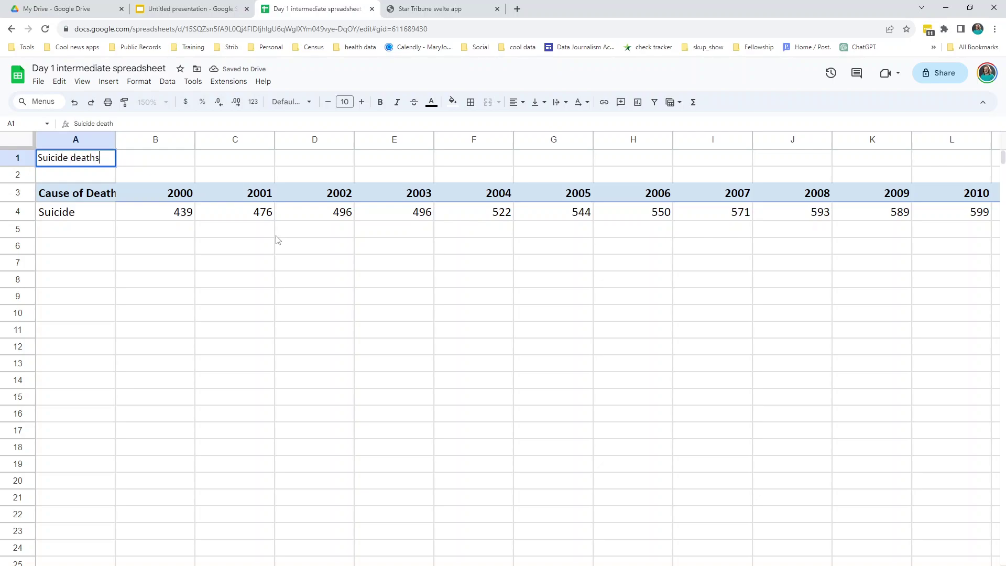
{"action": "key", "text": "Return"}
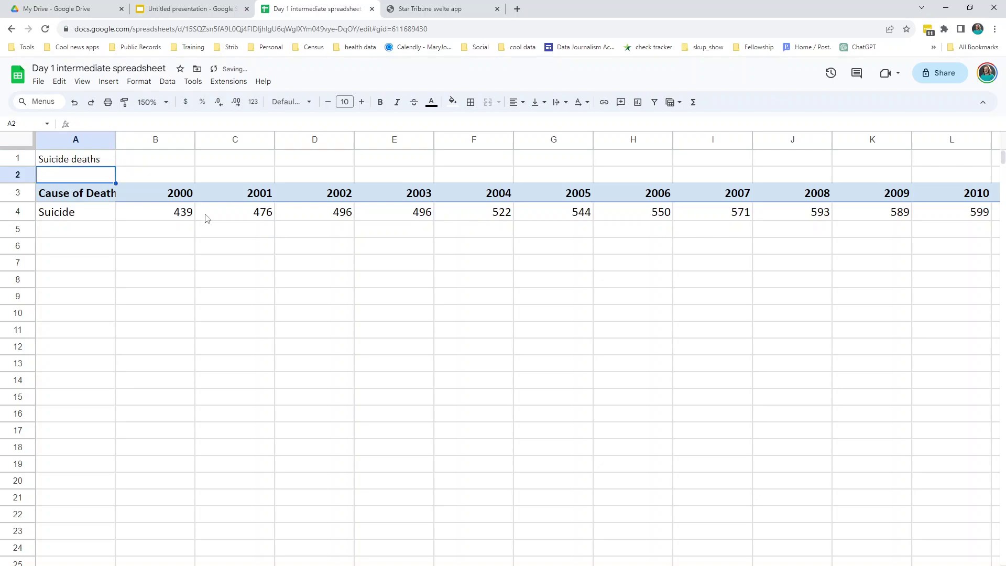
{"action": "left_click", "coordinate": [76, 158]}
{"action": "left_click", "coordinate": [172, 123]}
{"action": "type", "text": "in Minnesota"}
{"action": "key", "text": "Return"}
{"action": "left_click", "coordinate": [153, 264]}
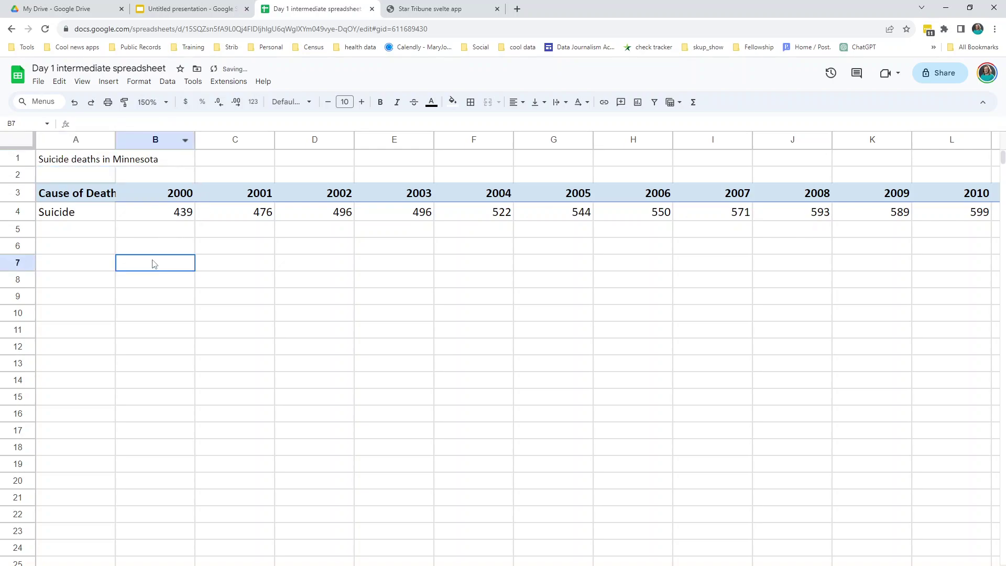
Step: Insert a chart of the yearly suicide counts in B4:T4 and place it below the data row
{"action": "left_click", "coordinate": [159, 216]}
{"action": "left_click_drag", "start_coordinate": [159, 216], "coordinate": [902, 219]}
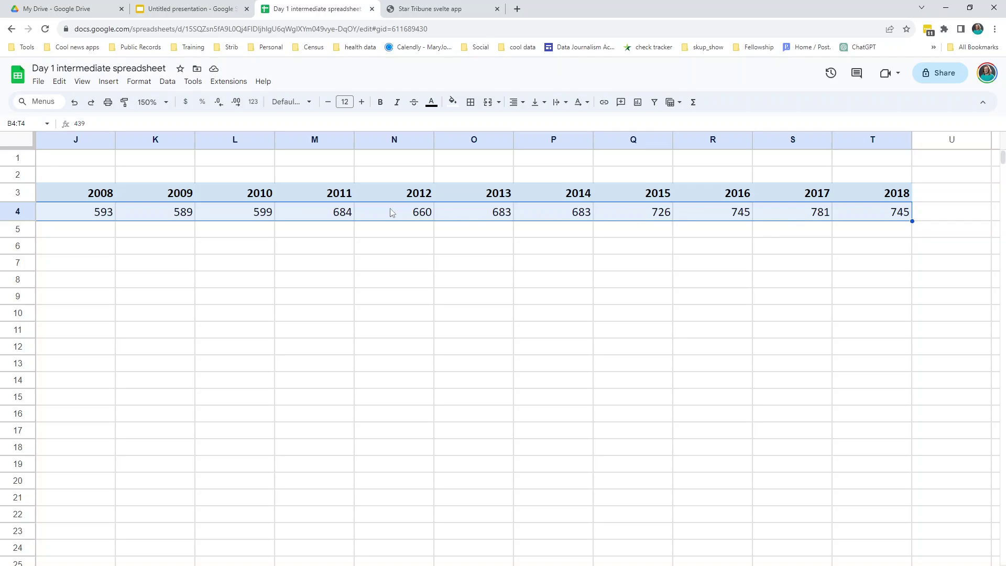
{"action": "left_click", "coordinate": [114, 85]}
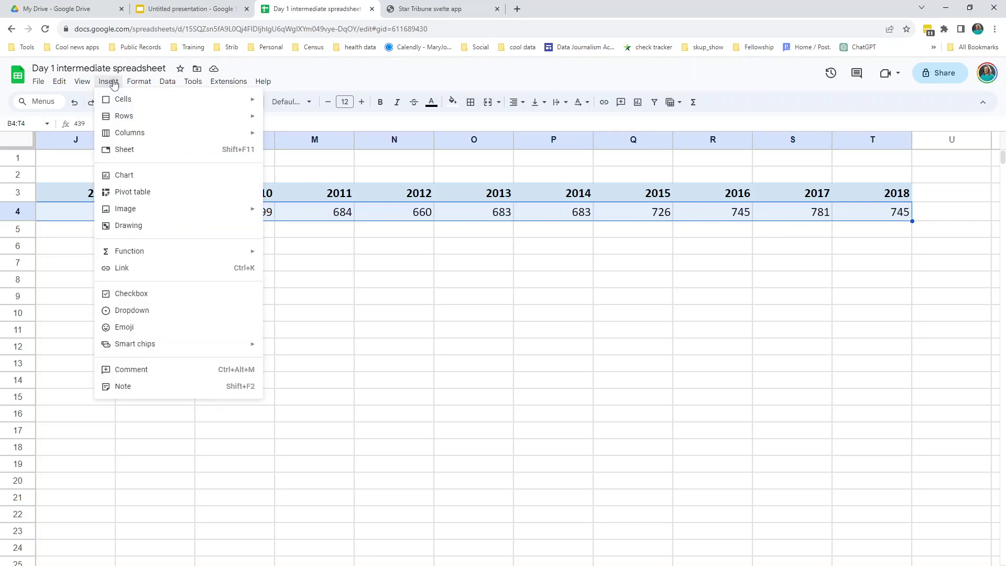
{"action": "left_click", "coordinate": [126, 179]}
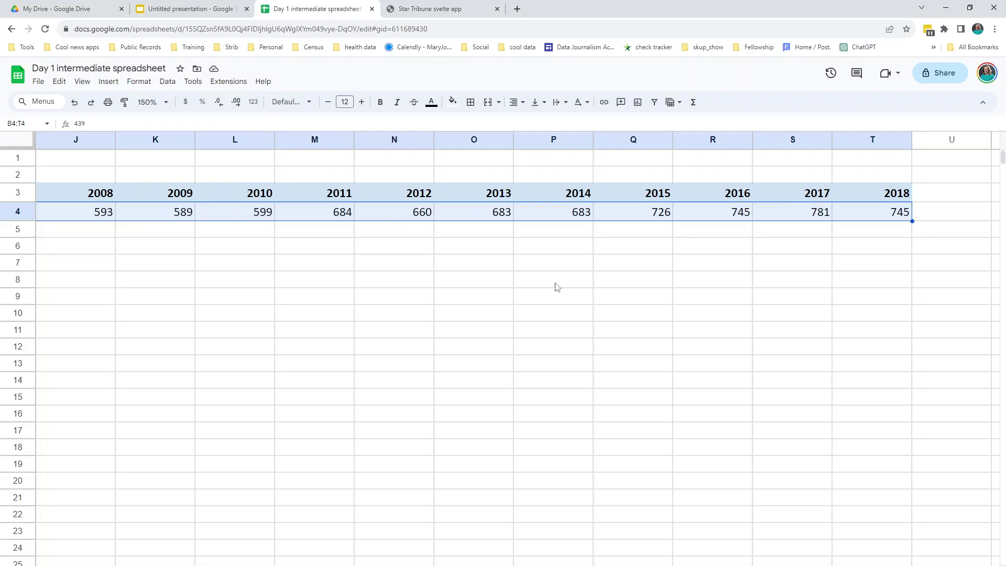
{"action": "left_click_drag", "start_coordinate": [632, 275], "coordinate": [462, 237]}
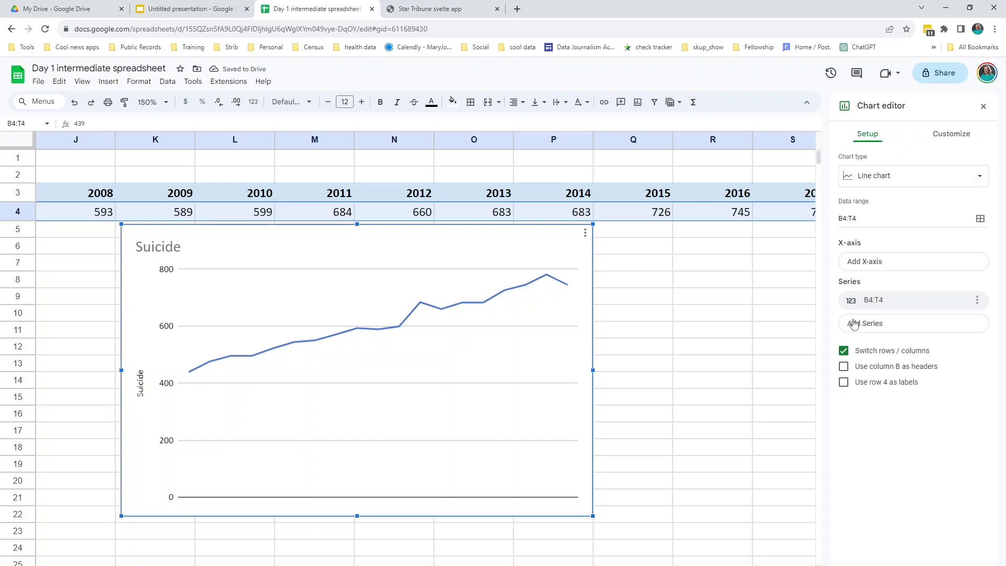
Step: Try the suggested column chart type for the suicide counts and change it to the suggested area chart
{"action": "left_click", "coordinate": [881, 181]}
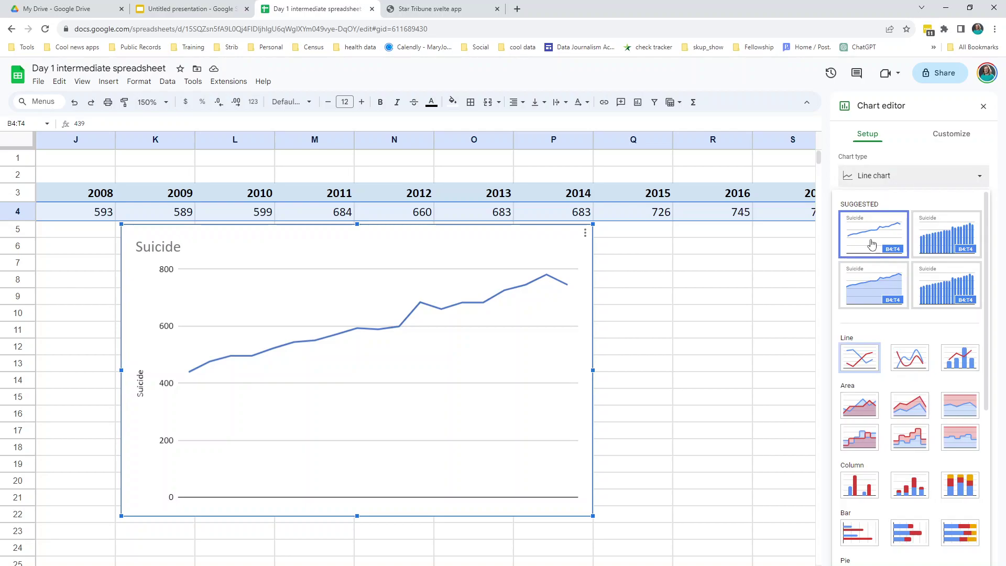
{"action": "left_click", "coordinate": [938, 246]}
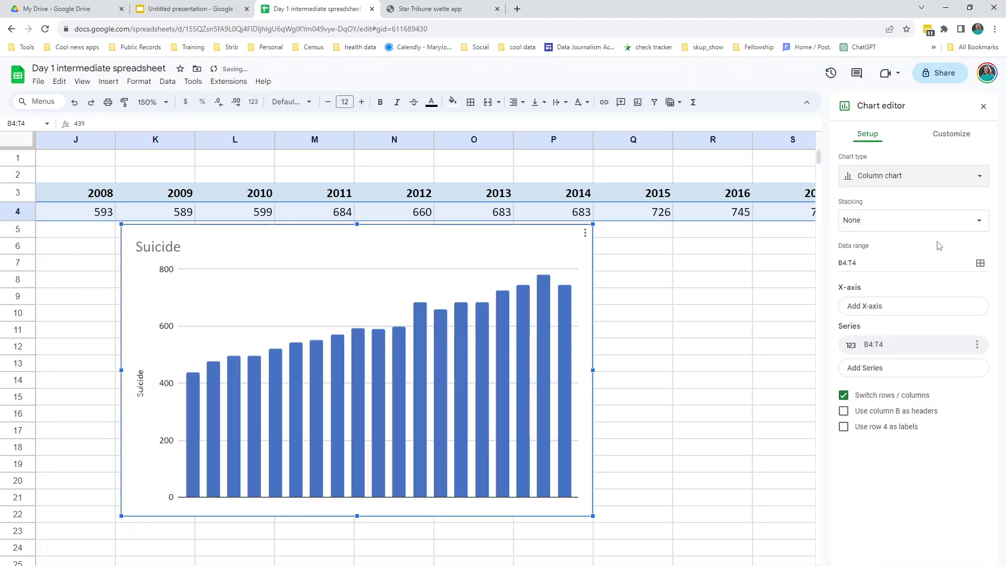
{"action": "left_click", "coordinate": [896, 178]}
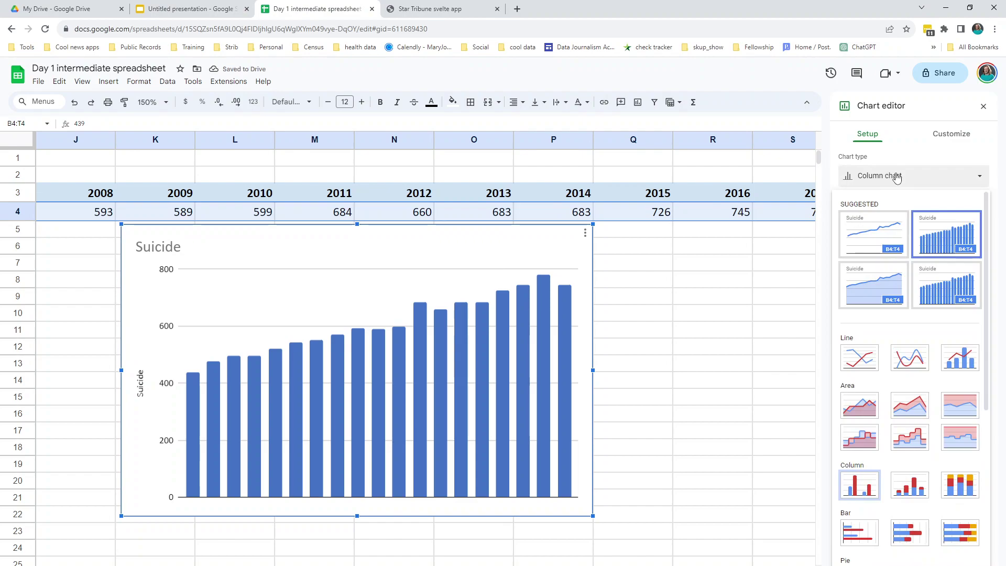
{"action": "left_click", "coordinate": [874, 287]}
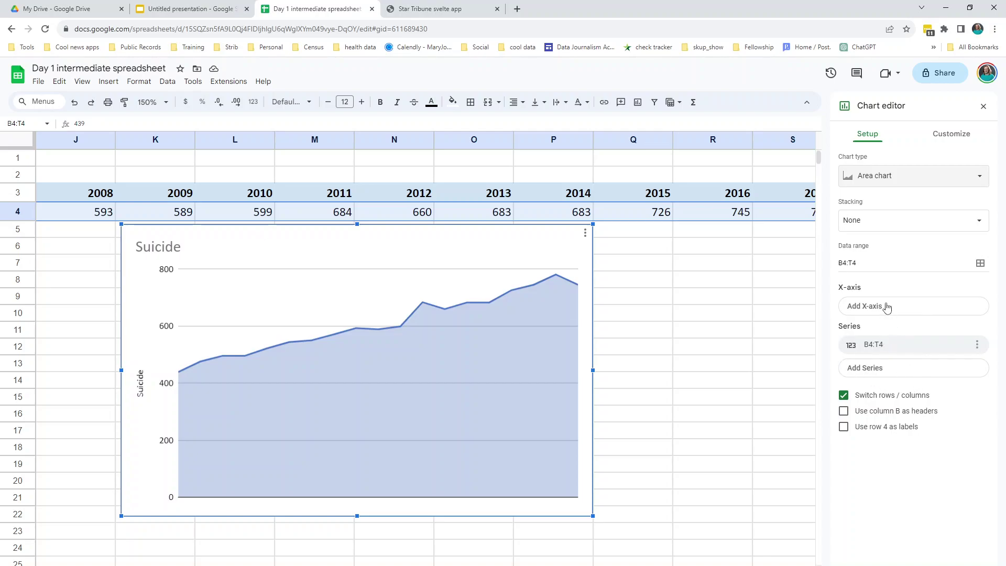
Step: Add the years in B3:T3 as the X-axis of the suicide area chart
{"action": "left_click", "coordinate": [865, 262]}
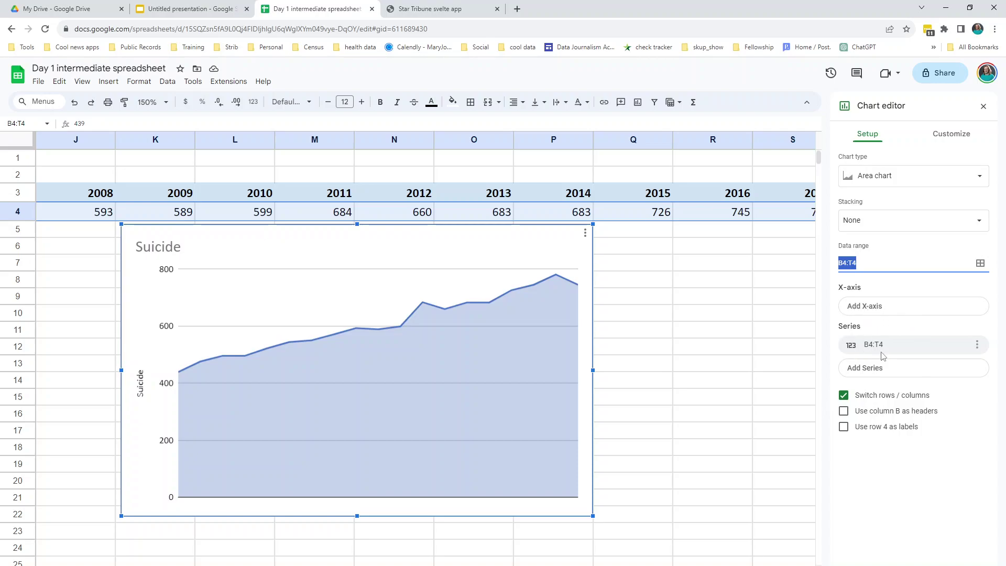
{"action": "left_click", "coordinate": [859, 311]}
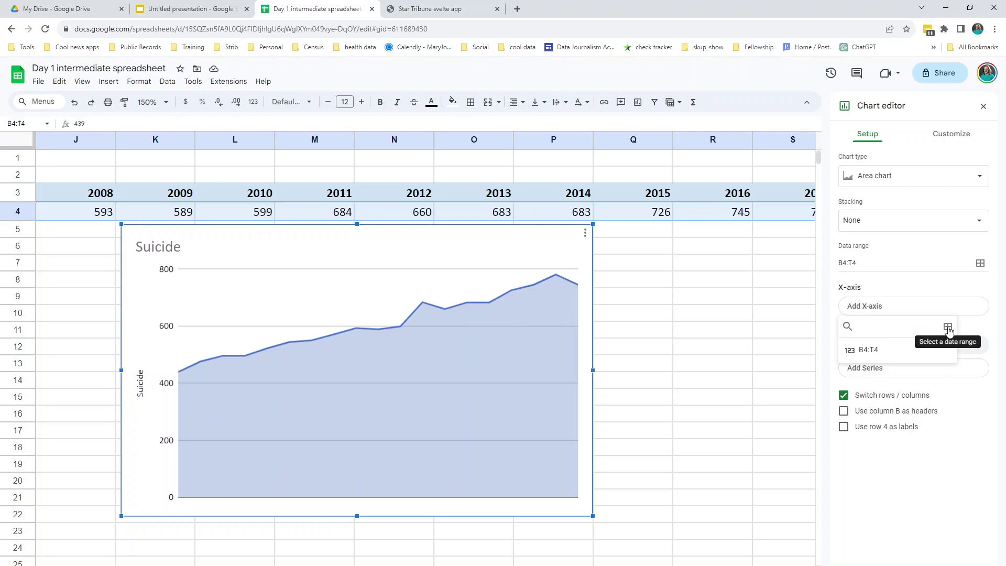
{"action": "left_click", "coordinate": [873, 307]}
{"action": "left_click", "coordinate": [874, 308]}
{"action": "left_click", "coordinate": [948, 327]}
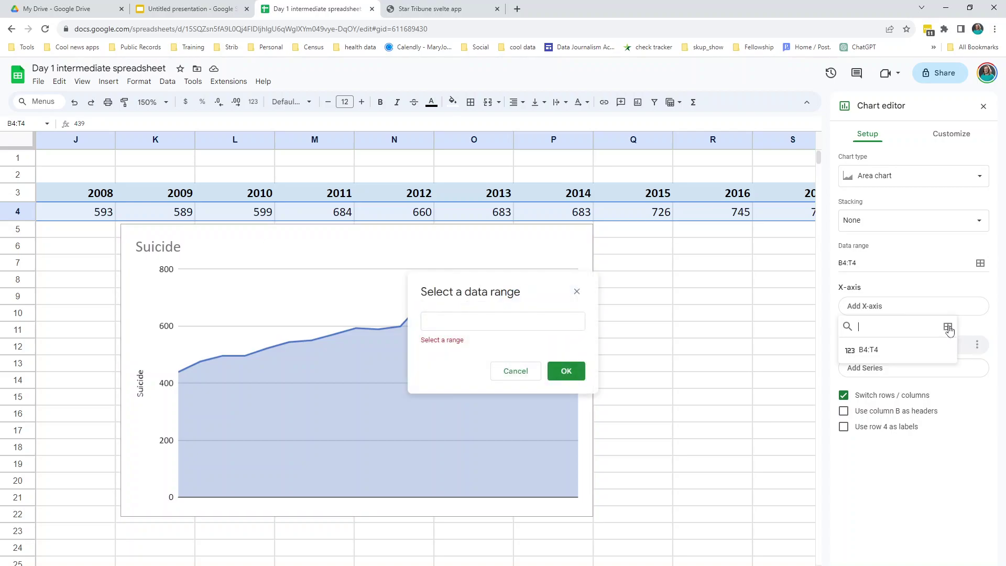
{"action": "left_click", "coordinate": [445, 321]}
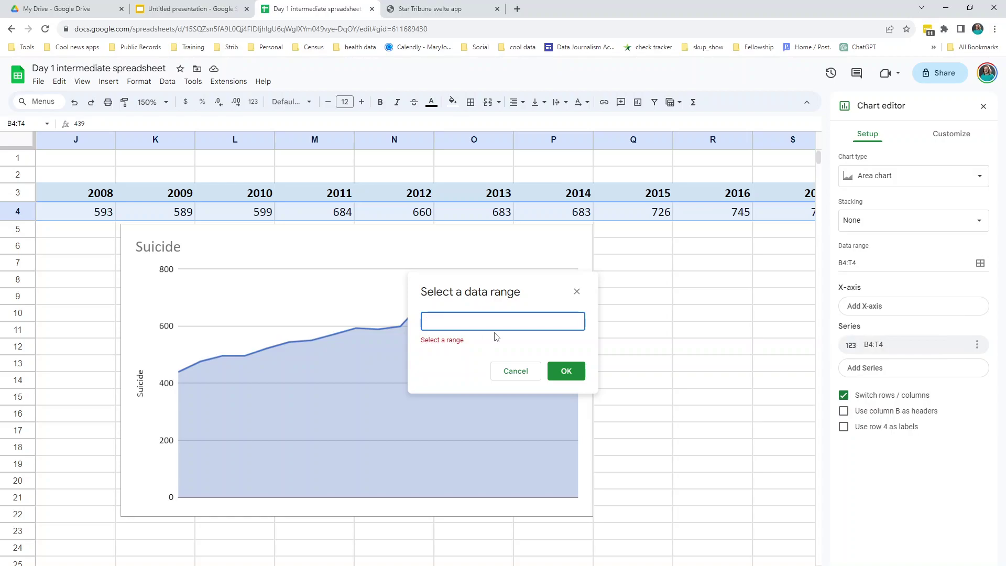
{"action": "type", "text": "b3:t3"}
{"action": "left_click", "coordinate": [567, 361]}
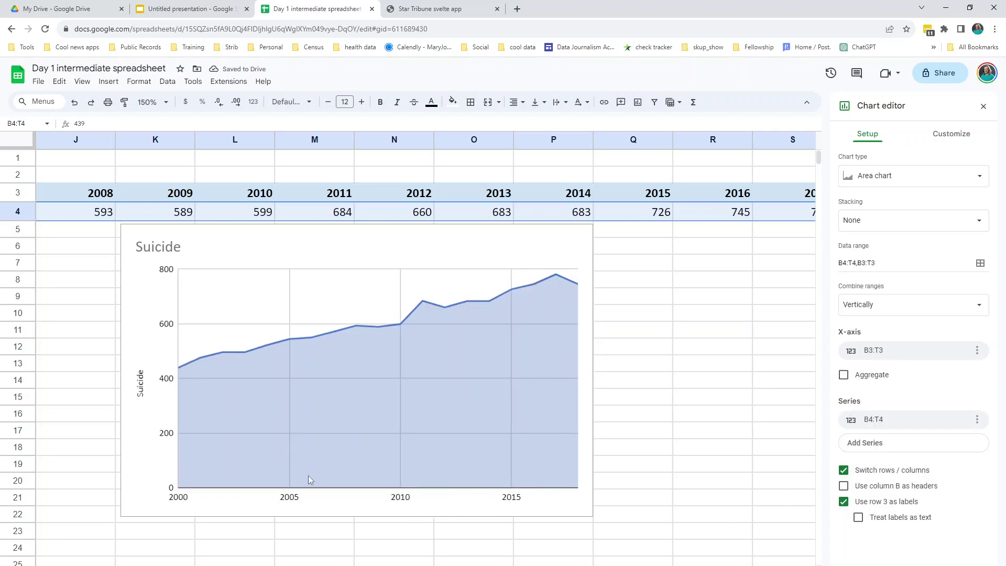
Step: Enlarge the area chart and move it up and back so that all of it shows, overlapping the data rows
{"action": "left_click", "coordinate": [594, 510]}
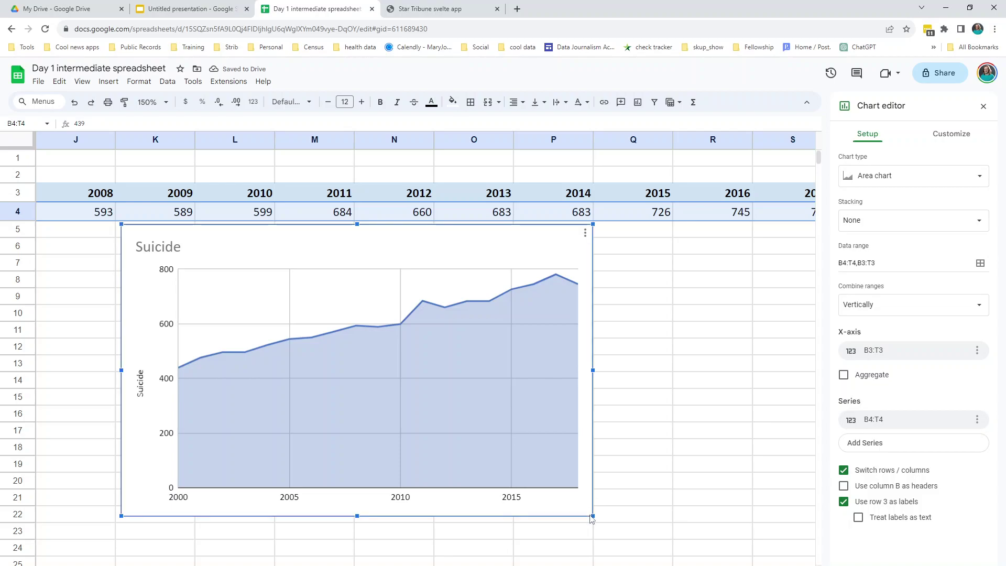
{"action": "left_click_drag", "start_coordinate": [592, 516], "coordinate": [656, 551]}
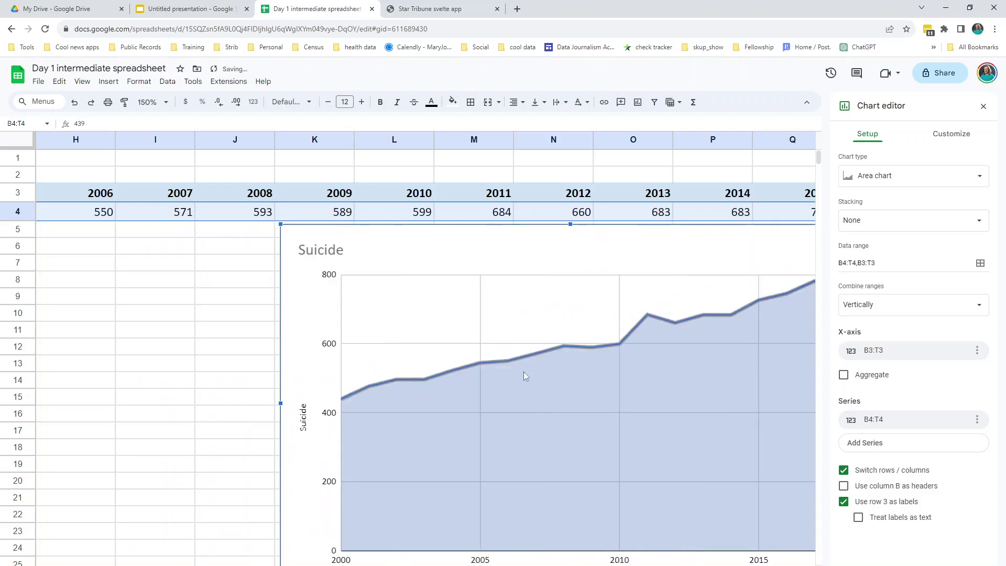
{"action": "left_click_drag", "start_coordinate": [525, 237], "coordinate": [397, 201]}
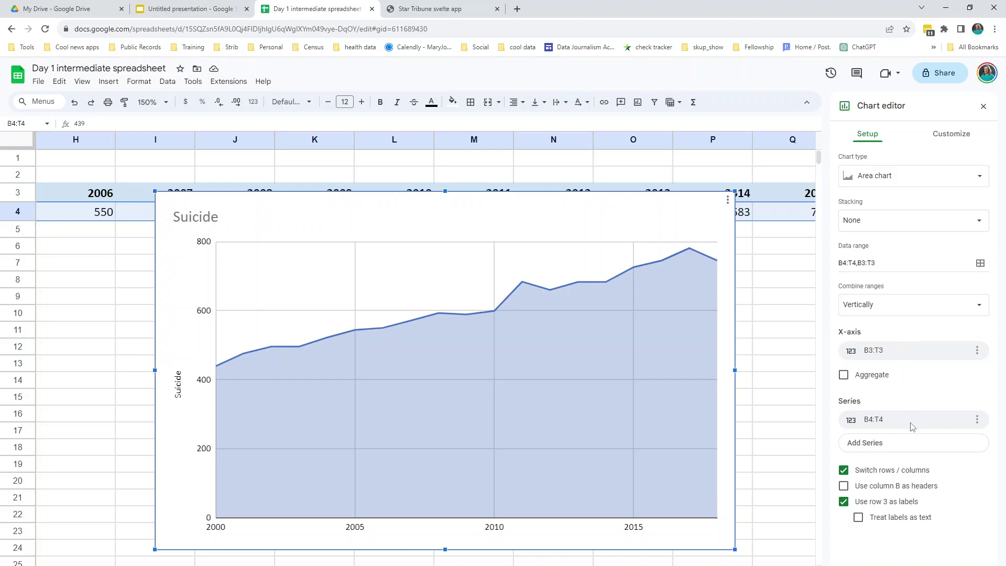
Step: Examine the formatting options for the chart's vertical and horizontal axes, including the horizontal axis scale factor and label slant choices
{"action": "left_click", "coordinate": [210, 308]}
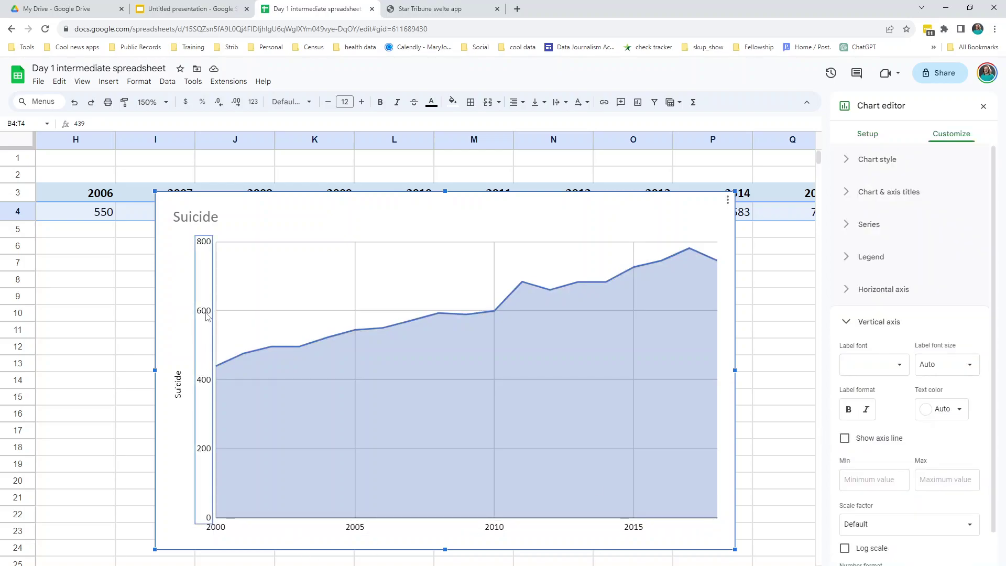
{"action": "left_click", "coordinate": [361, 529]}
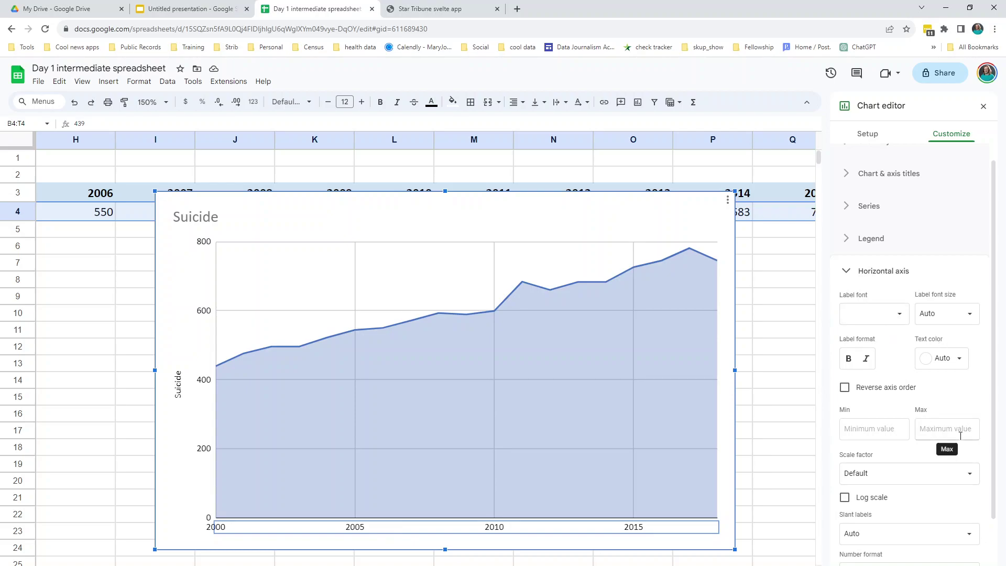
{"action": "scroll", "coordinate": [935, 508], "scroll_direction": "down", "scroll_amount": 1}
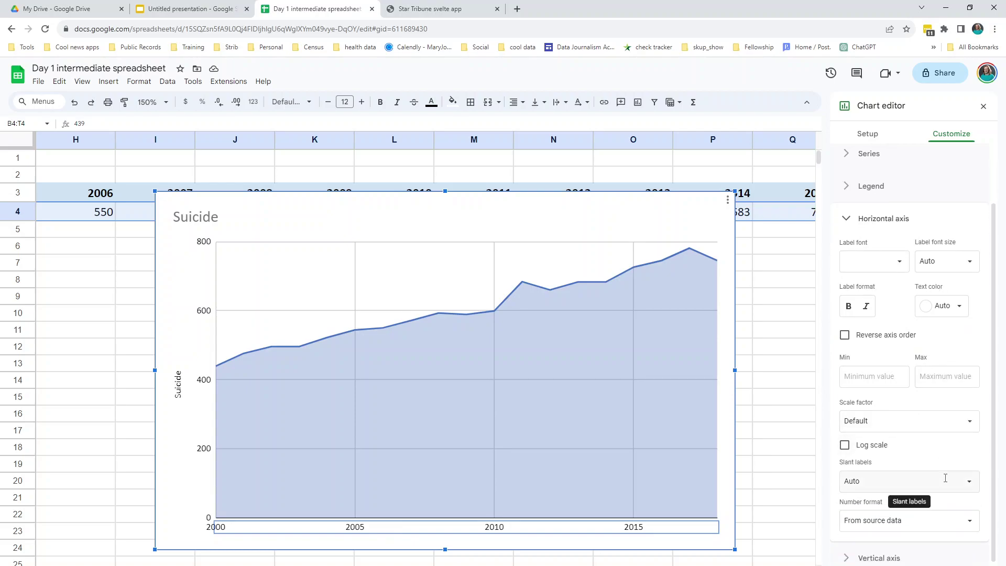
{"action": "left_click", "coordinate": [891, 428]}
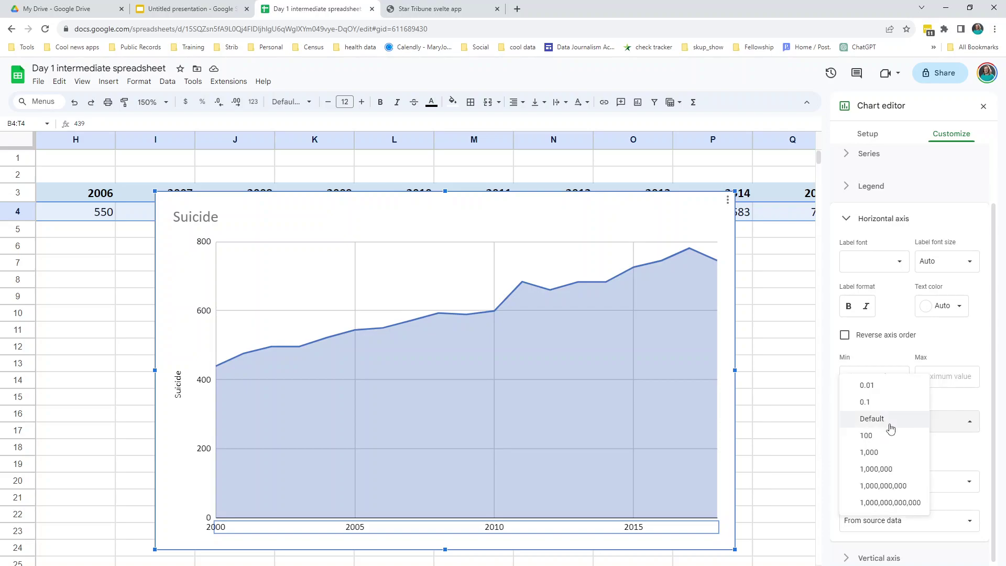
{"action": "left_click", "coordinate": [891, 424]}
{"action": "scroll", "coordinate": [940, 433], "scroll_direction": "down", "scroll_amount": 1}
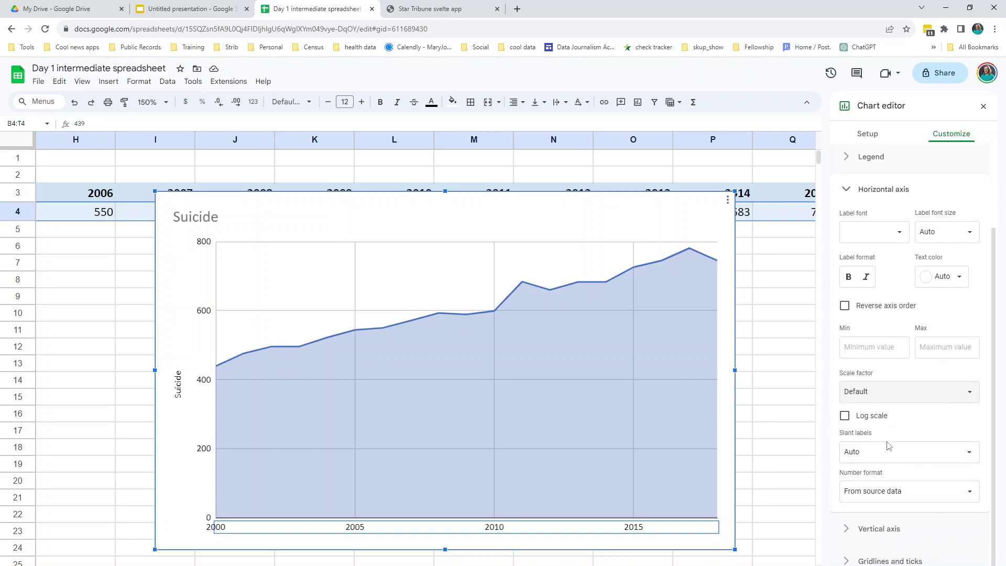
{"action": "left_click", "coordinate": [905, 455]}
{"action": "left_click", "coordinate": [905, 456]}
{"action": "left_click", "coordinate": [906, 457]}
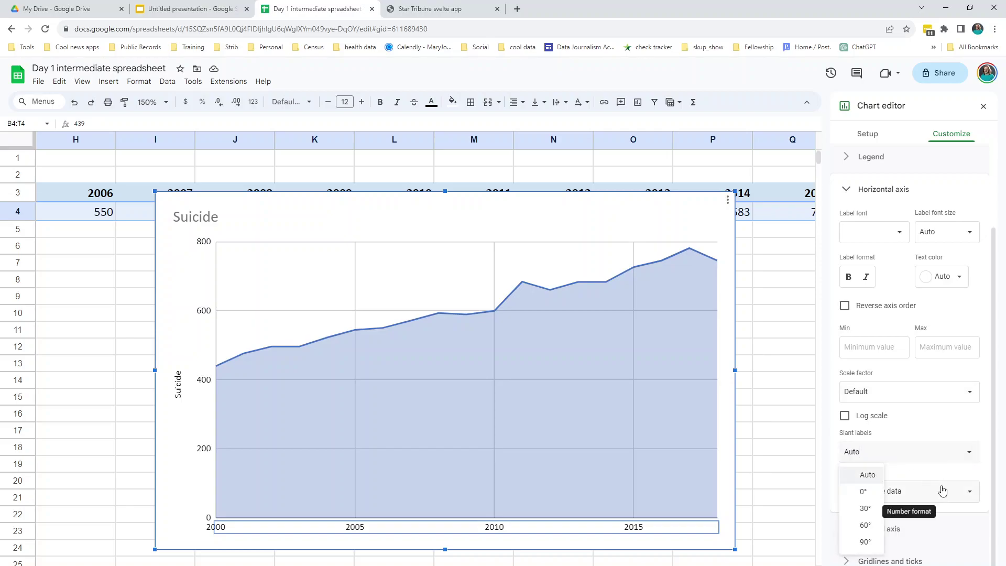
Step: Try a logarithmic scale on the chart's horizontal axis and turn it off again
{"action": "left_click", "coordinate": [944, 453]}
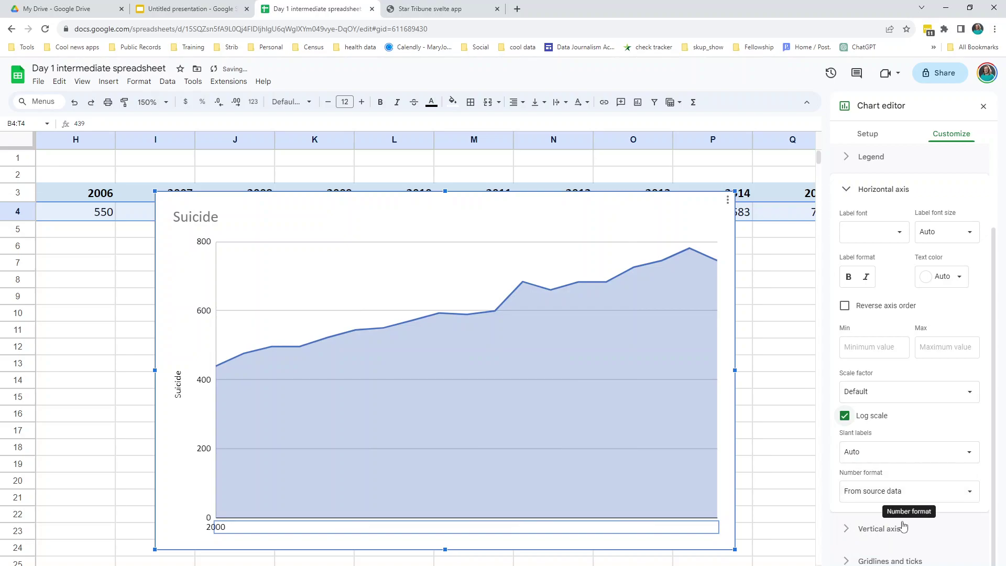
{"action": "left_click", "coordinate": [872, 414]}
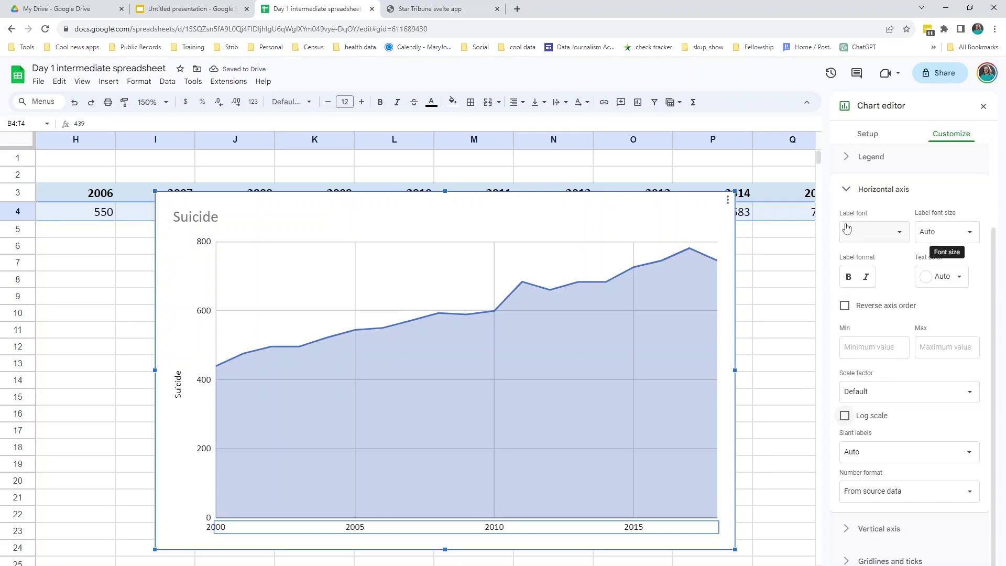
{"action": "left_click", "coordinate": [846, 194]}
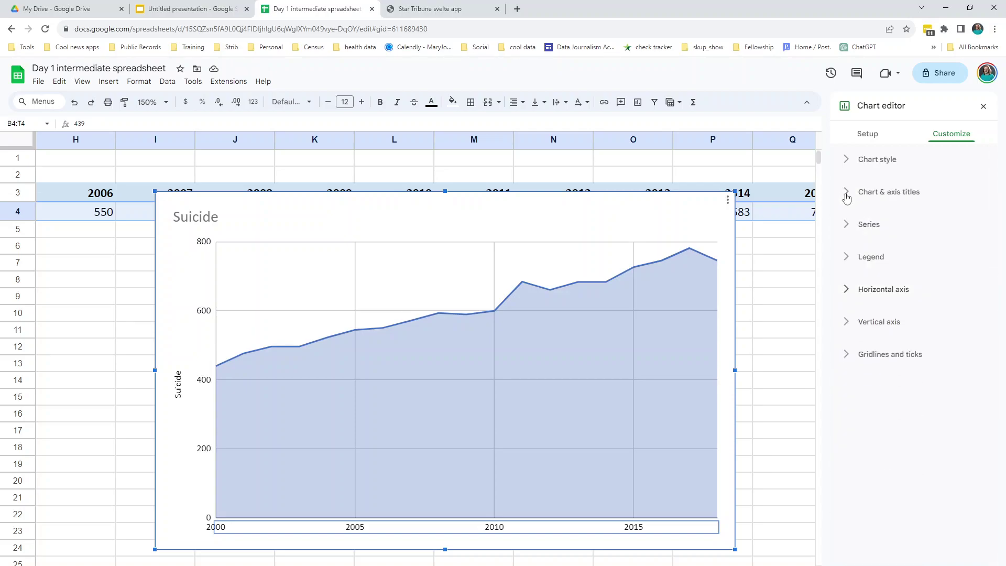
Step: Set the chart's vertical axis minimum to 0 and its maximum to 1000
{"action": "left_click", "coordinate": [842, 323]}
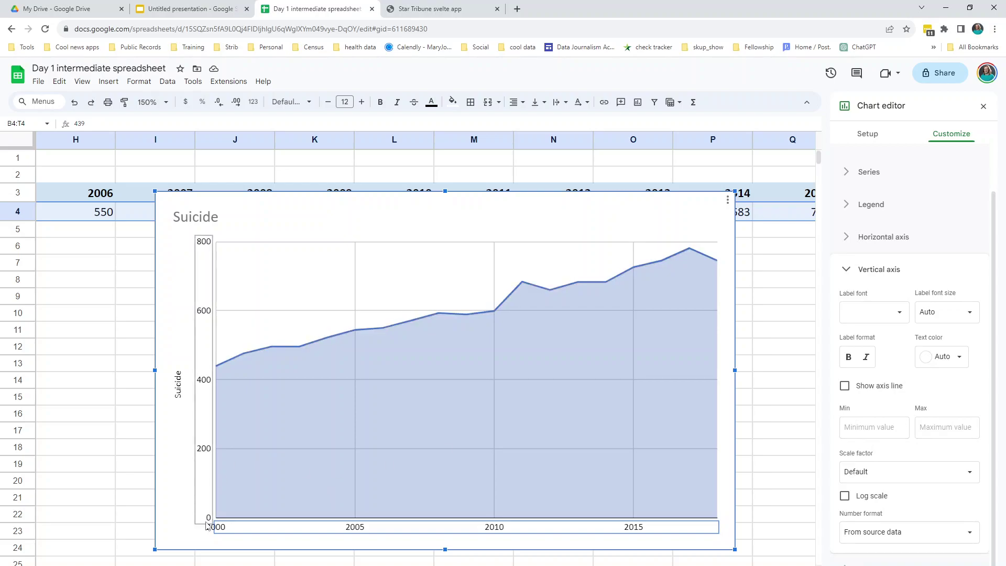
{"action": "left_click", "coordinate": [881, 427]}
{"action": "type", "text": "0"}
{"action": "key", "text": "Tab"}
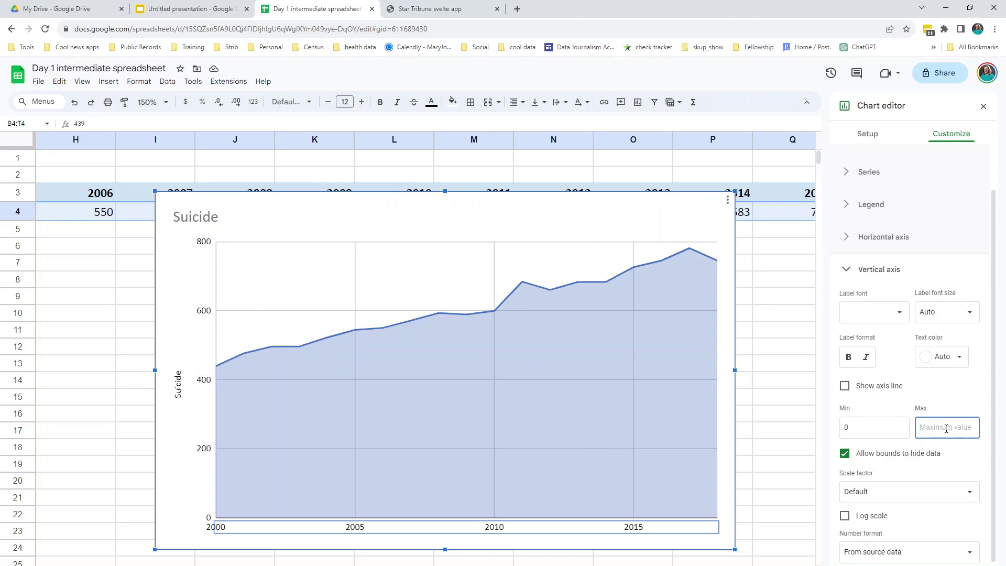
{"action": "type", "text": "1000"}
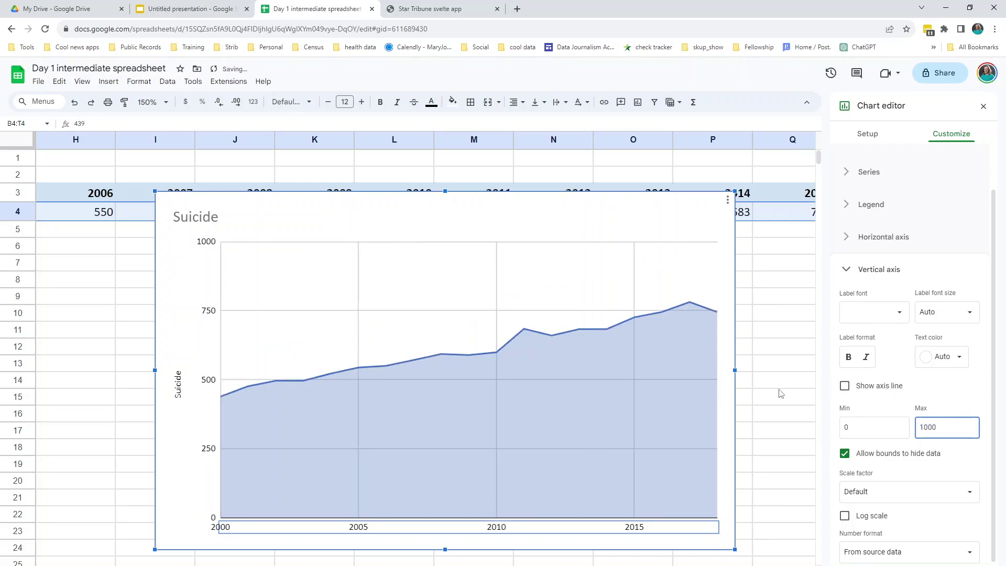
Step: Set the vertical axis maximum to 850 and show the vertical axis line
{"action": "double_click", "coordinate": [923, 427]}
{"action": "type", "text": "850"}
{"action": "left_click", "coordinate": [961, 396]}
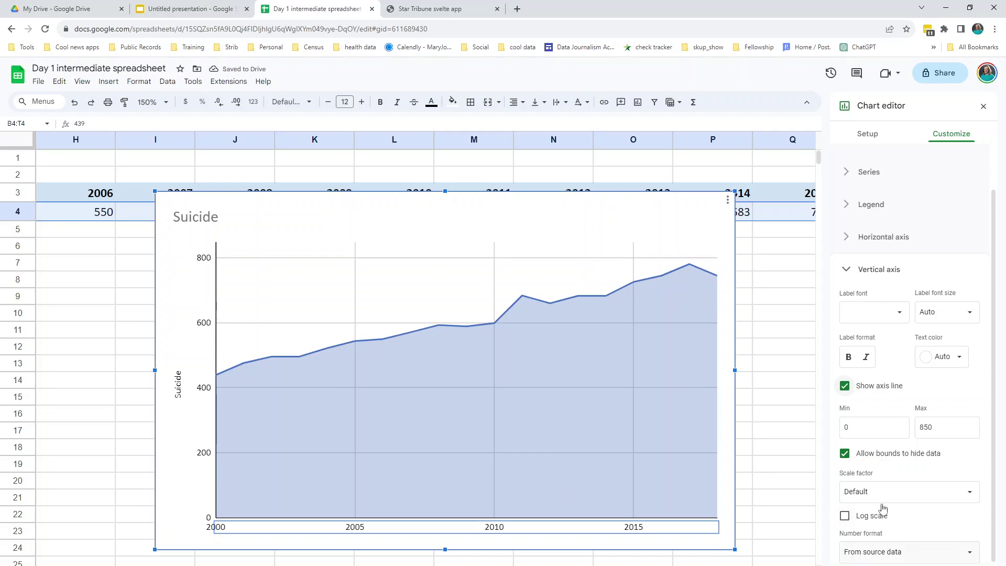
{"action": "left_click", "coordinate": [846, 269]}
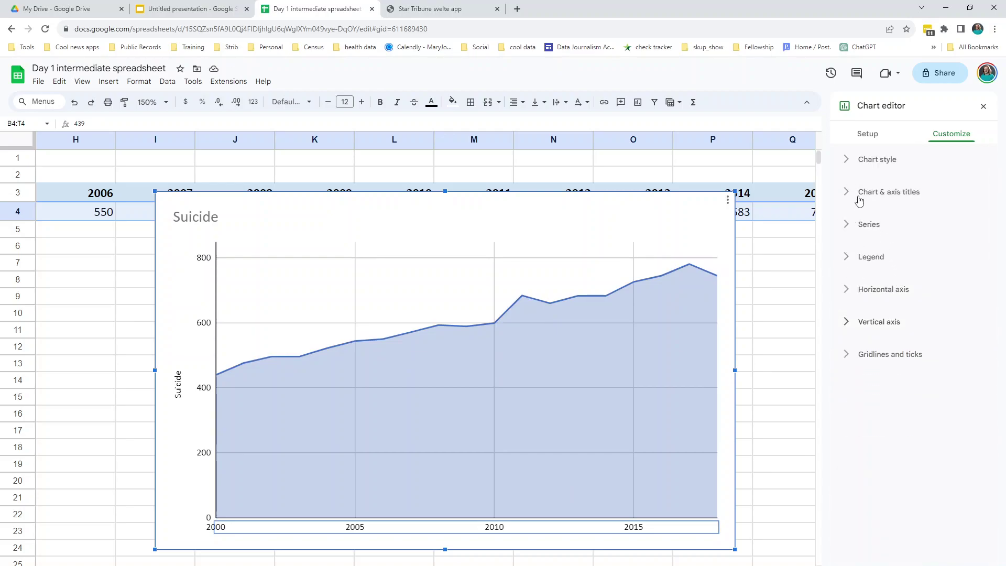
Step: Change the chart title to "Suicide deaths in Minnesota" and close the chart editor
{"action": "left_click", "coordinate": [843, 193]}
{"action": "left_click", "coordinate": [887, 232]}
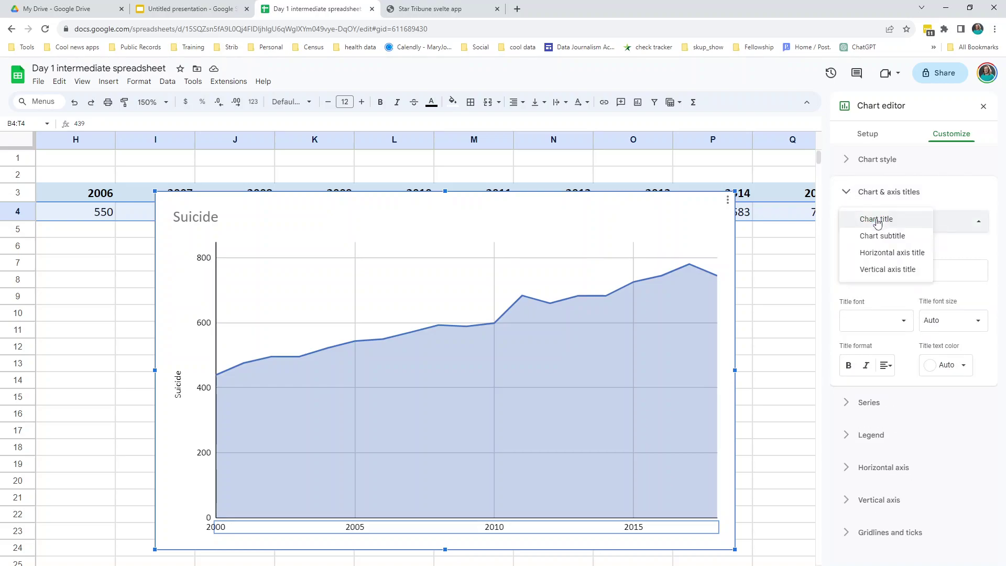
{"action": "left_click", "coordinate": [887, 223]}
{"action": "left_click_drag", "start_coordinate": [881, 270], "coordinate": [833, 275]}
{"action": "type", "text": "Suicide deaths in Minnesota"}
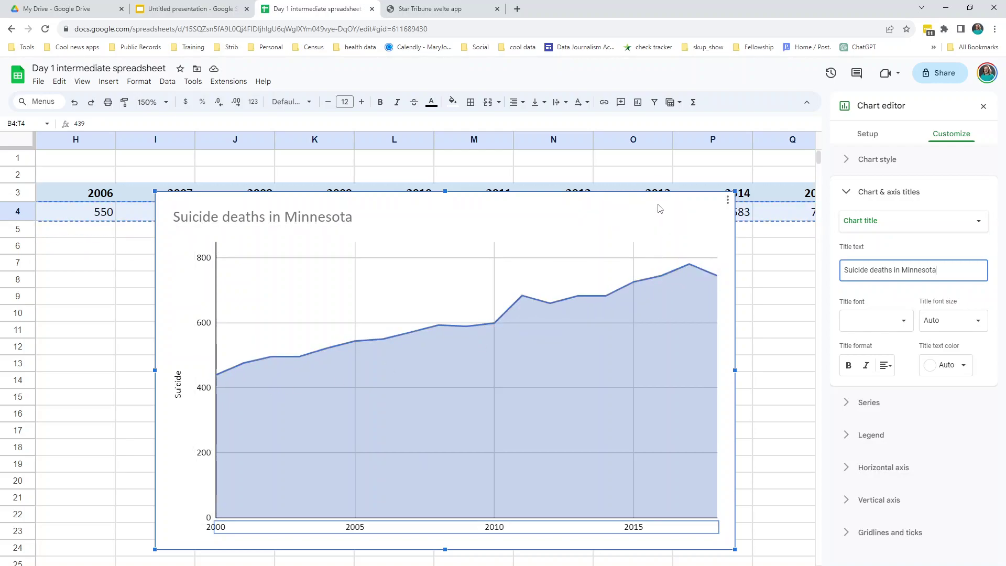
{"action": "key", "text": "Escape"}
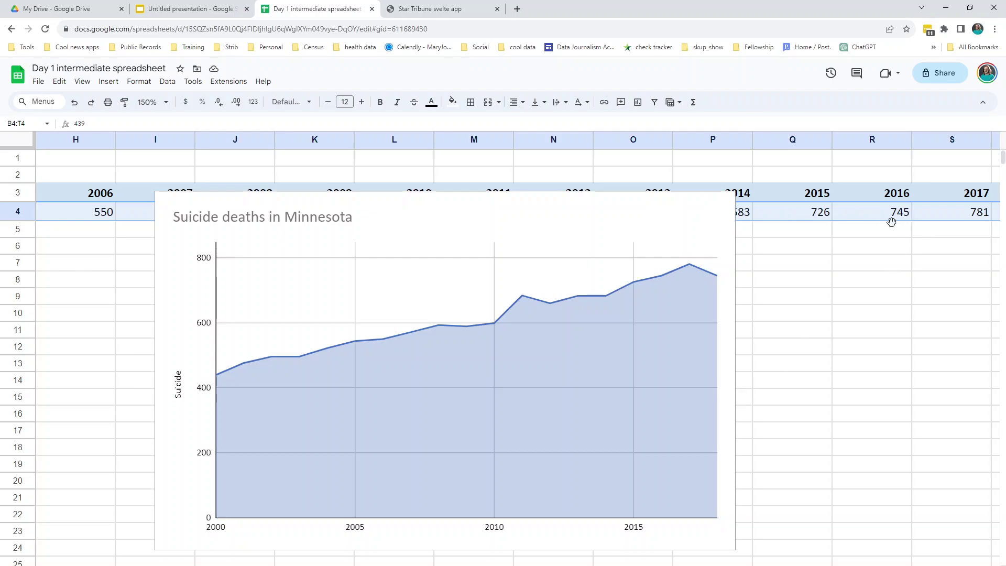